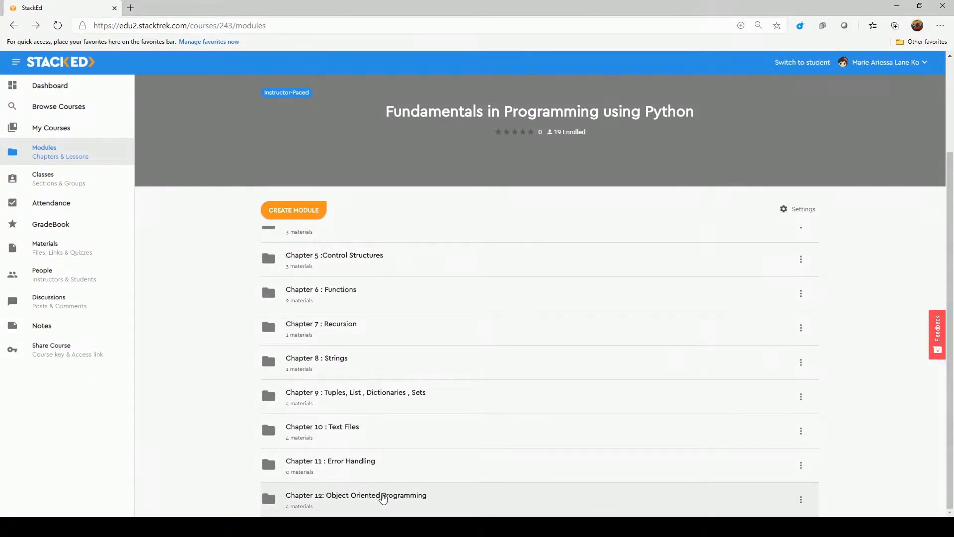
# Open the Chapter 12: Object Oriented Programming module and add a new Test/Quiz to it
pyautogui.click(382, 497)
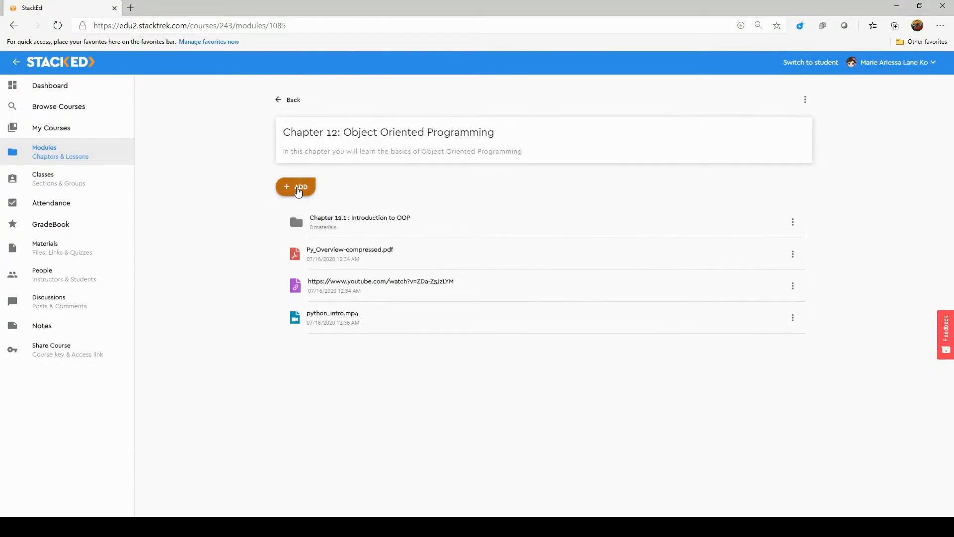
pyautogui.click(297, 190)
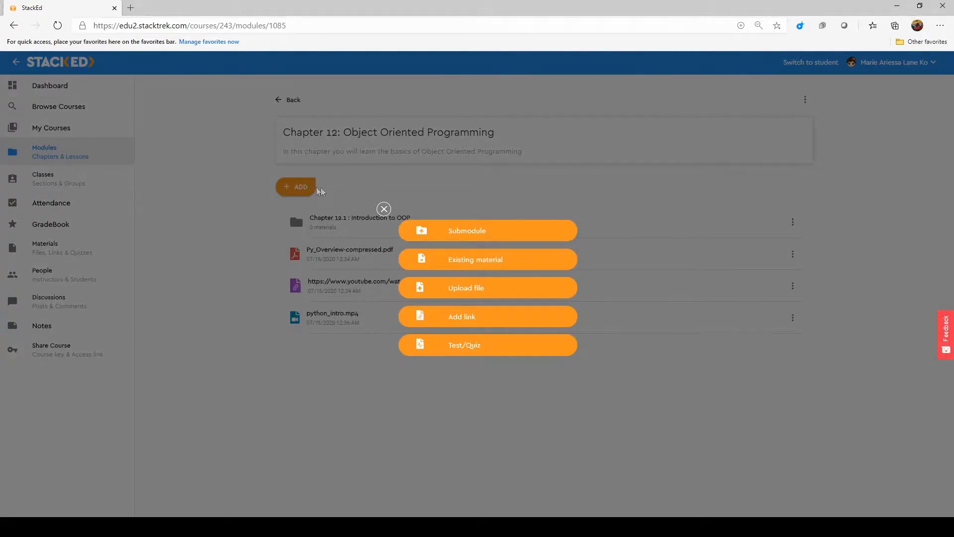
pyautogui.click(506, 348)
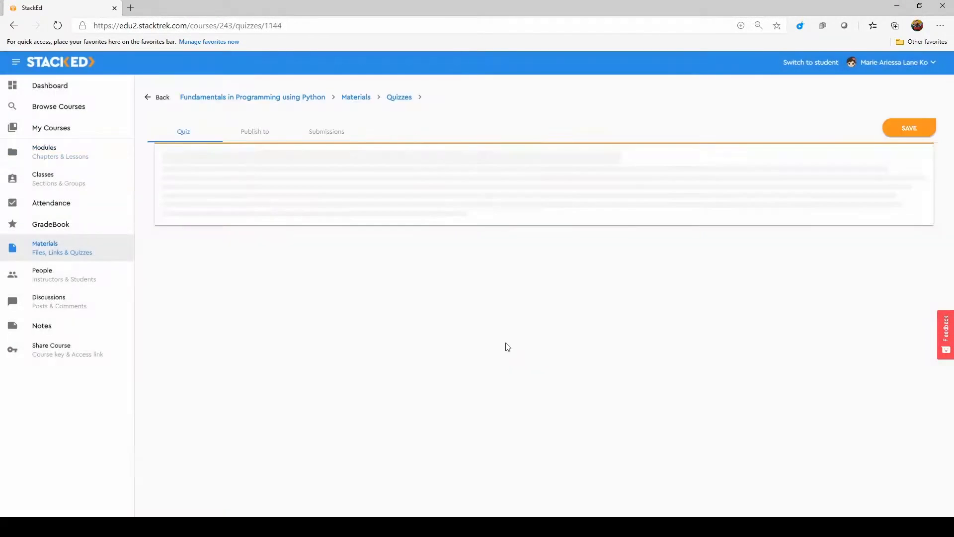
# Title the quiz "Fundamentals in OOP" and give it the description "General Knowledge in OOP"
pyautogui.moveTo(500, 213); pyautogui.dragTo(423, 216)
pyautogui.write('fundamentals in OOP')
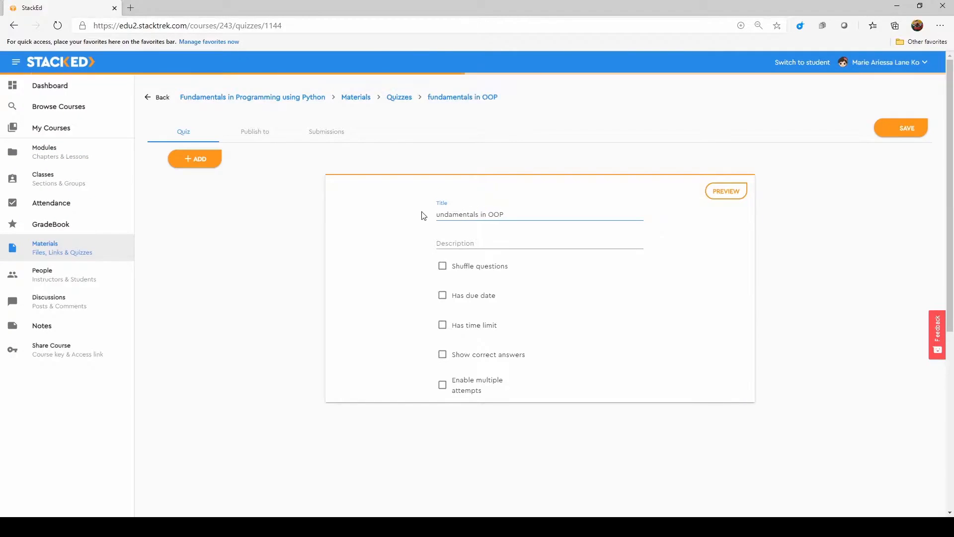
pyautogui.click(458, 246)
pyautogui.write('General Knowledge in OOP')
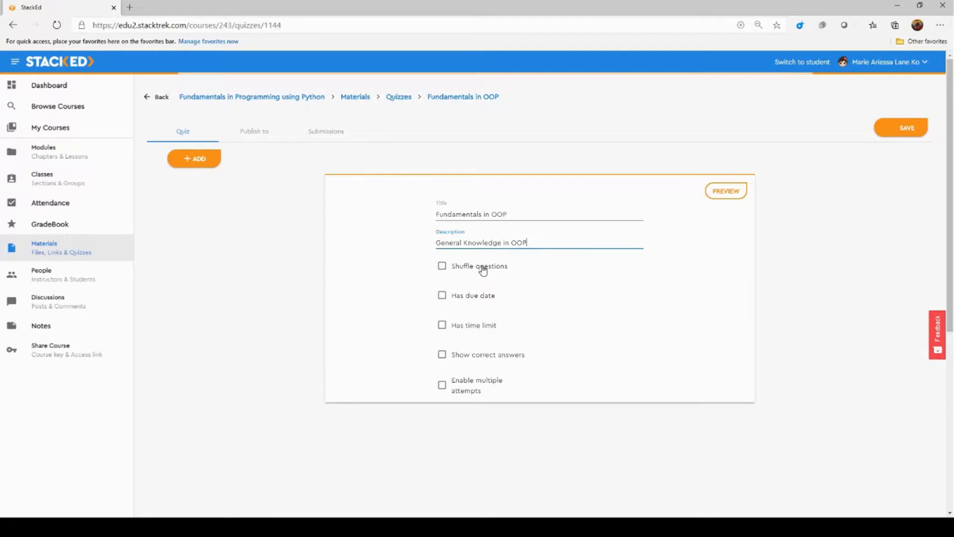
# Enable shuffled questions and set a due date of 07/20/2020 11:00 AM
pyautogui.click(473, 271)
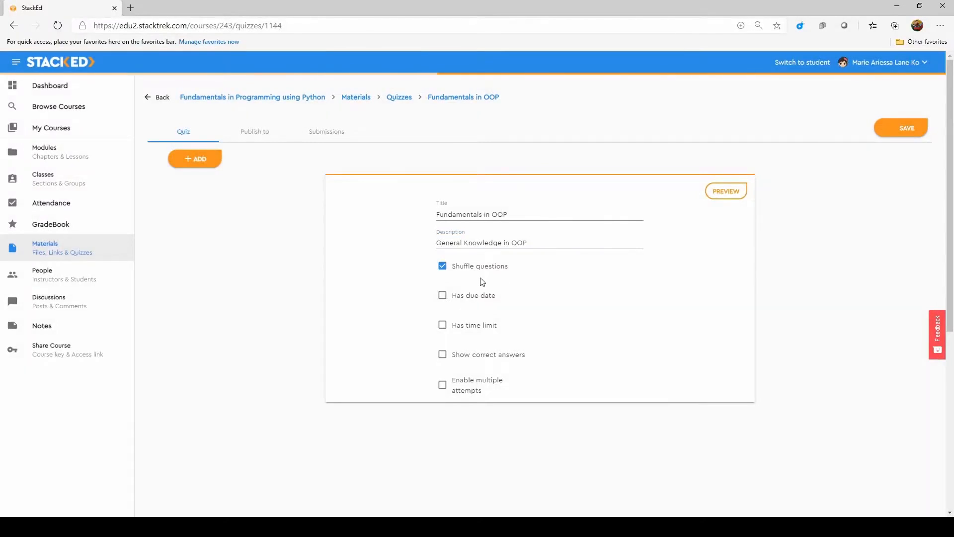
pyautogui.click(441, 297)
pyautogui.click(631, 296)
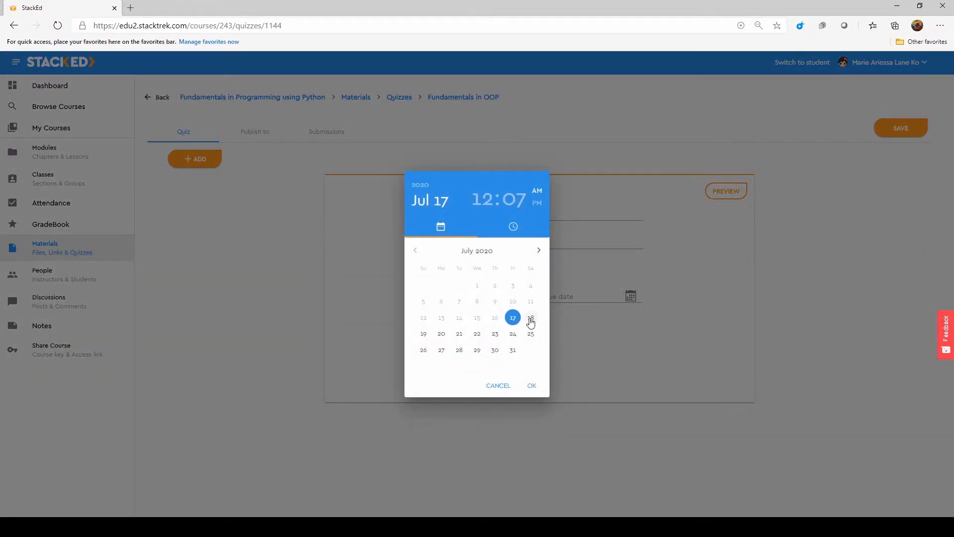
pyautogui.click(441, 333)
pyautogui.click(454, 263)
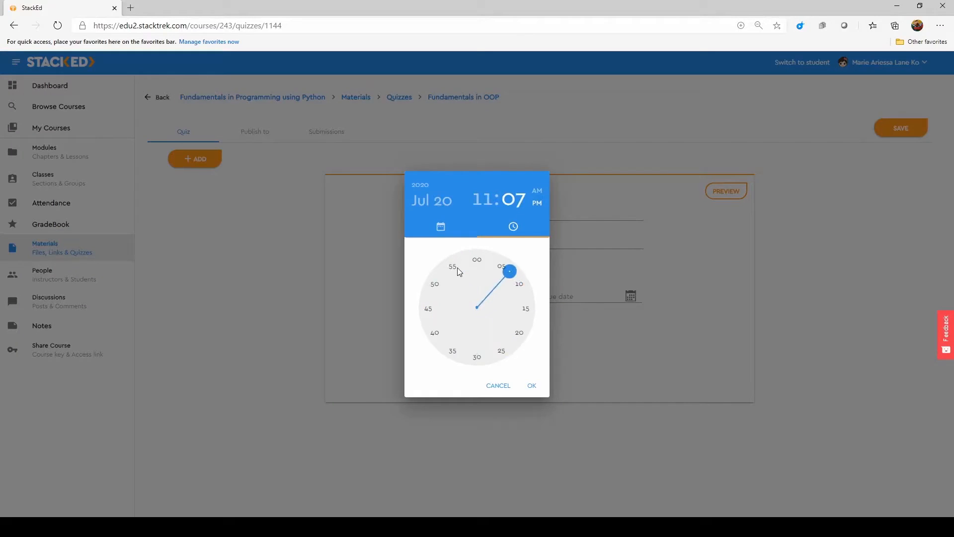
pyautogui.click(477, 259)
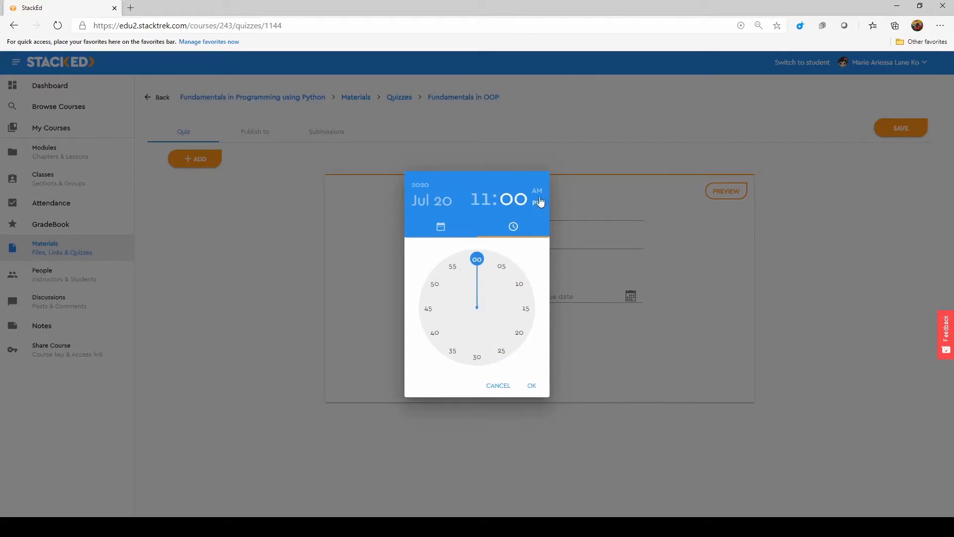
pyautogui.click(533, 386)
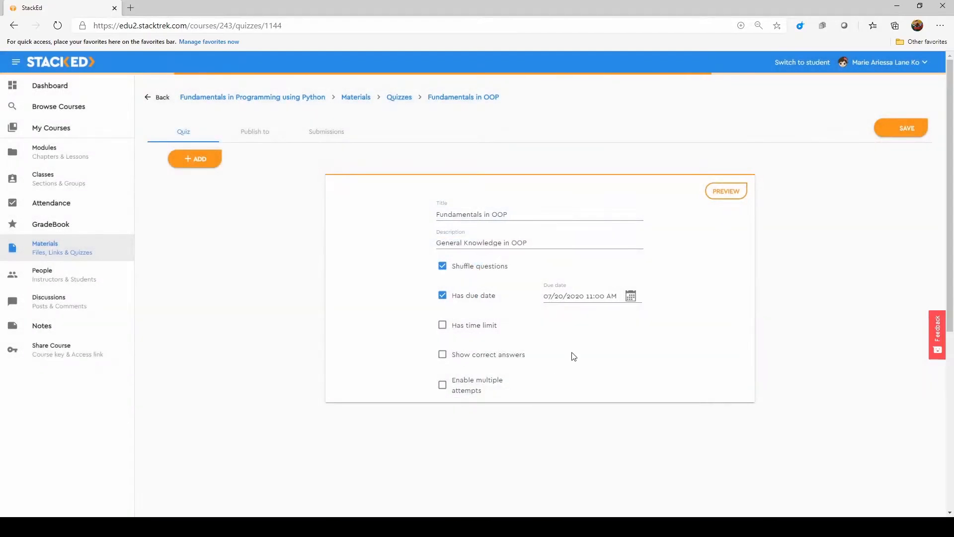
# Enable a time limit and set it to 1:30:00
pyautogui.click(477, 326)
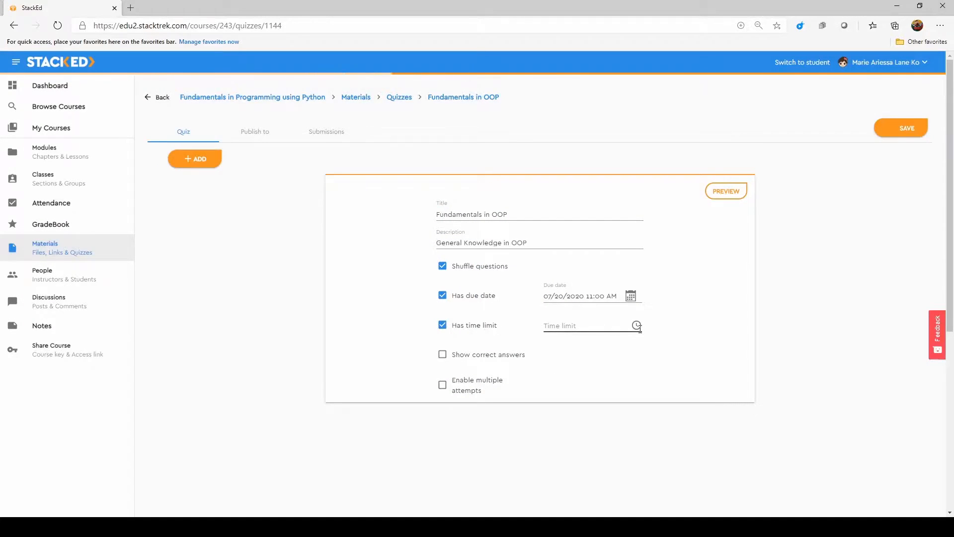
pyautogui.click(611, 326)
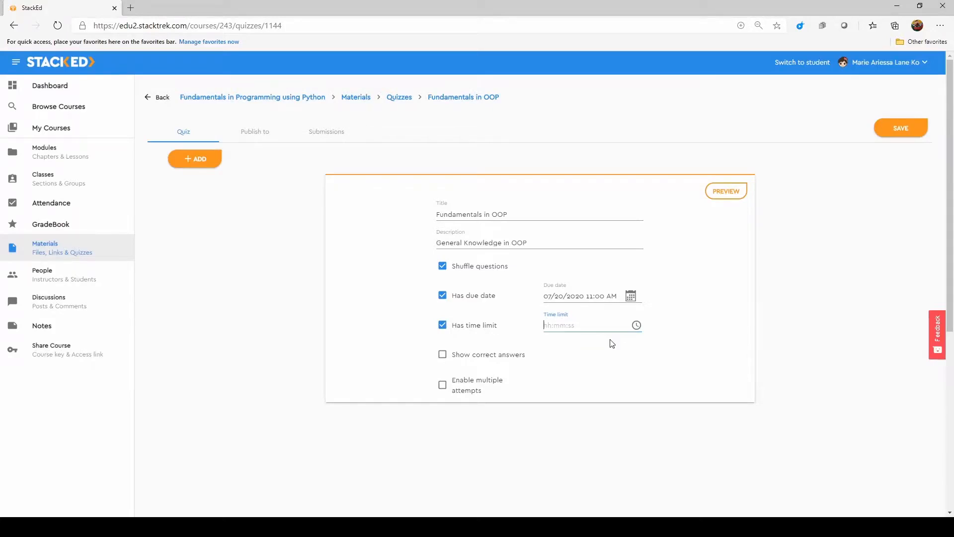
pyautogui.write('01')
pyautogui.press('BackSpace')
pyautogui.press('BackSpace')
pyautogui.write('1:30:00')
# Enable showing correct answers from a selected date and time of 07/20/2020 01:30 PM
pyautogui.click(493, 355)
pyautogui.click(607, 352)
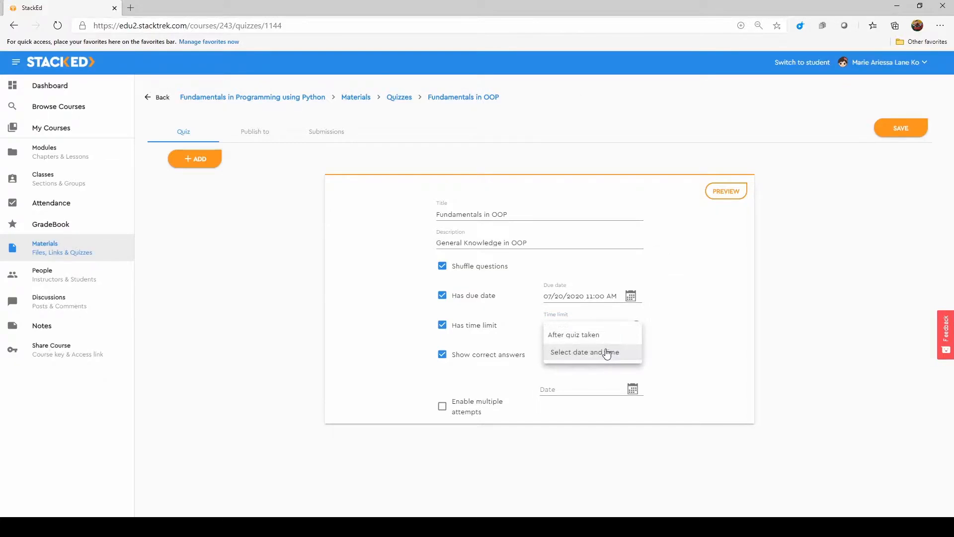
pyautogui.click(606, 352)
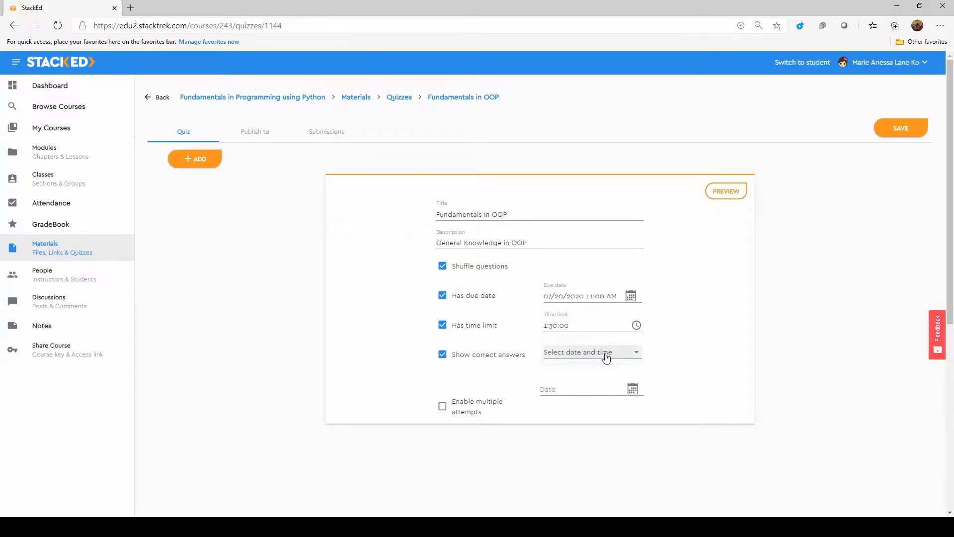
pyautogui.click(632, 388)
pyautogui.click(446, 334)
pyautogui.click(502, 266)
pyautogui.click(477, 356)
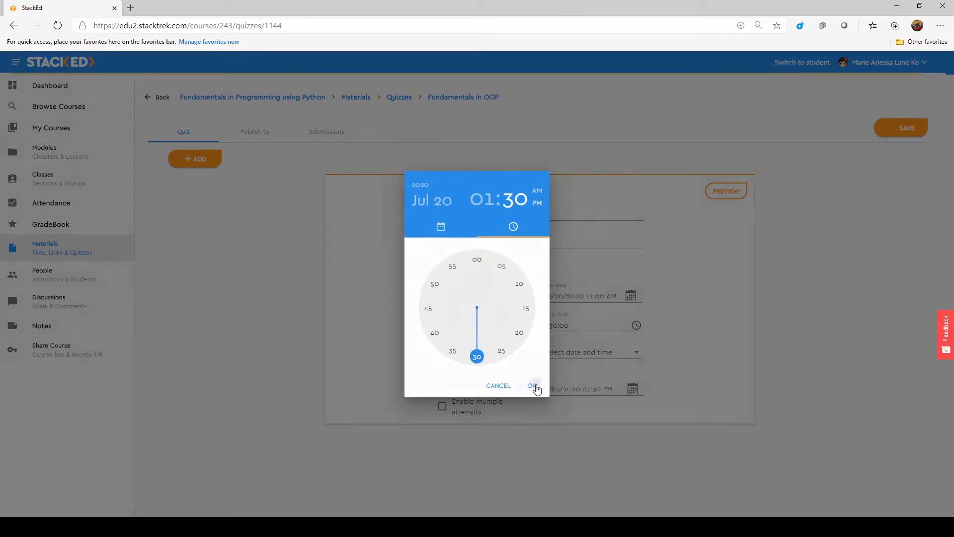
pyautogui.click(532, 386)
# Enable multiple attempts for the quiz and review the scoring options
pyautogui.click(454, 406)
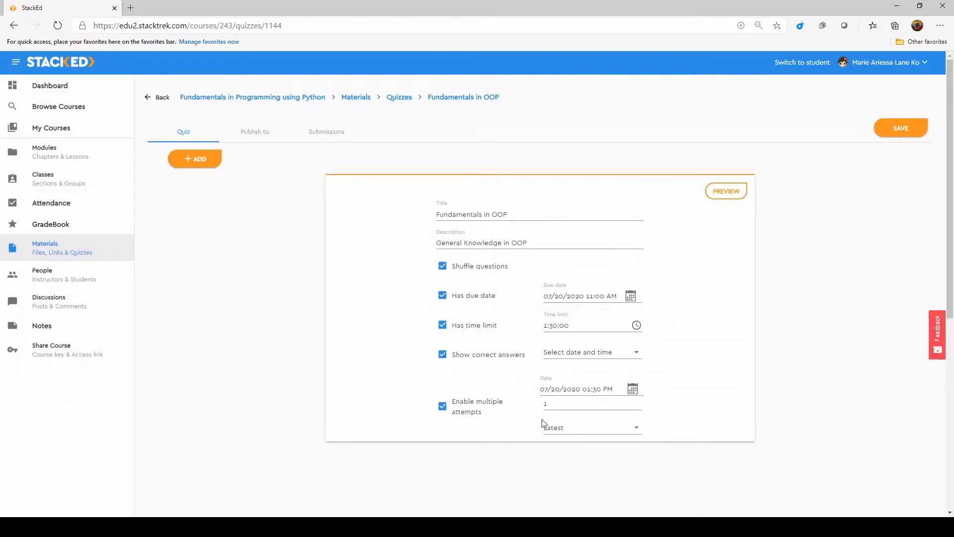
pyautogui.click(578, 428)
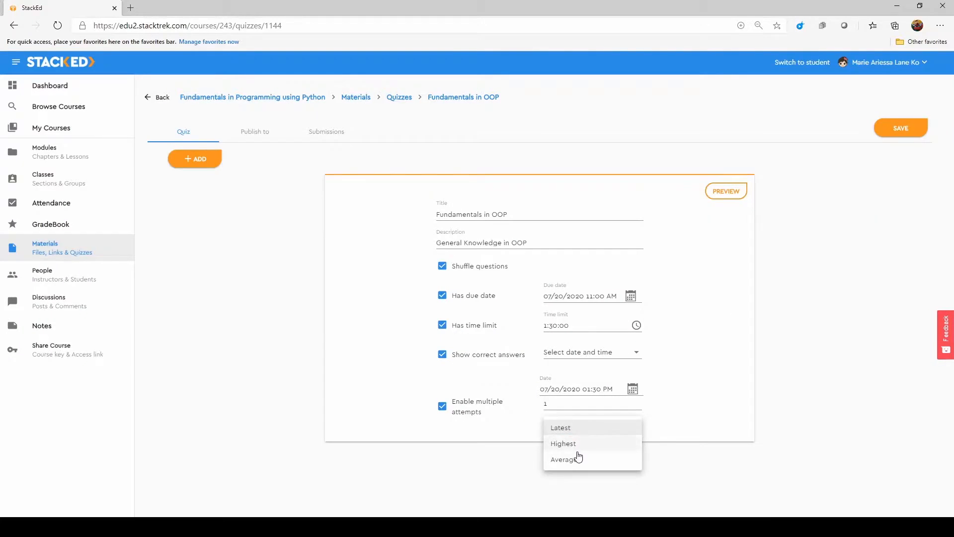
pyautogui.click(668, 429)
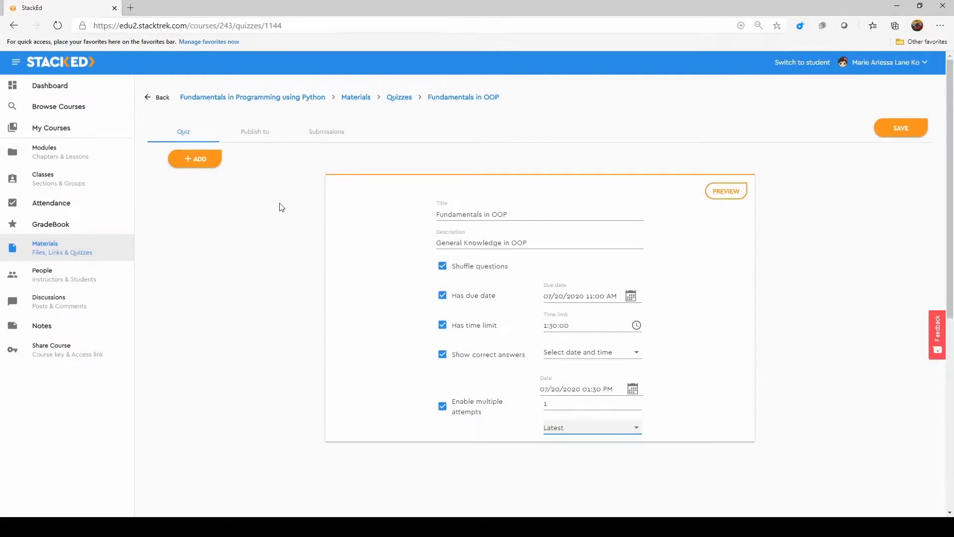
# Add a new multiple-choice question to the quiz, reviewing the available question types
pyautogui.click(205, 160)
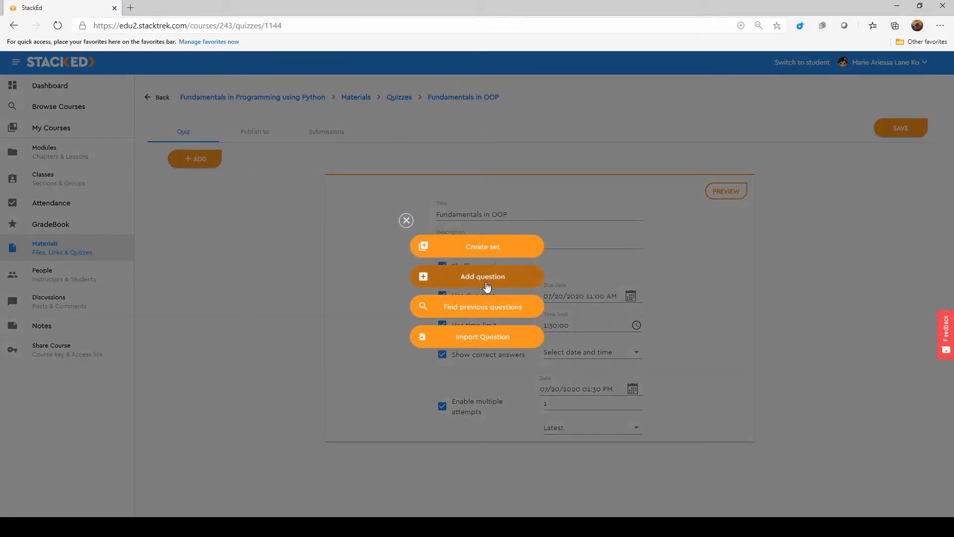
pyautogui.click(487, 287)
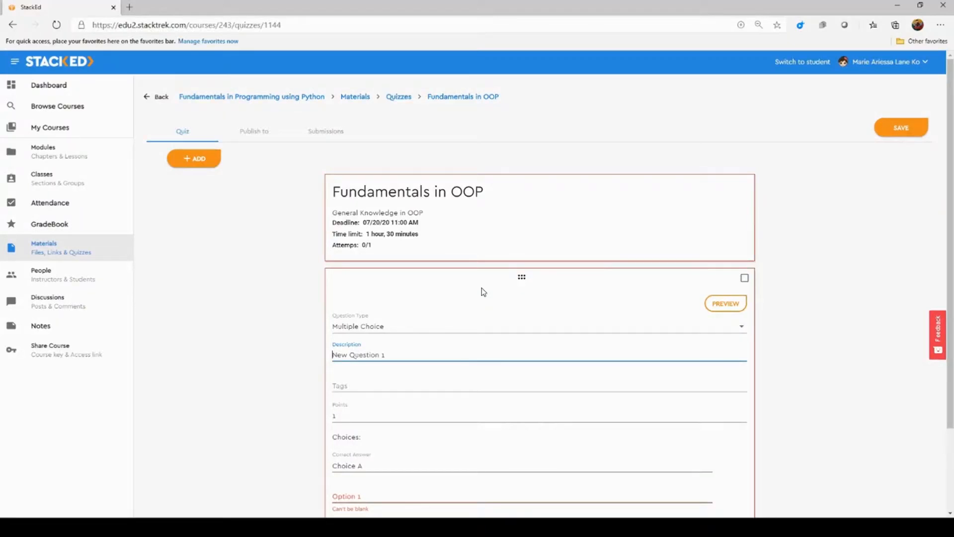
pyautogui.scroll(-2, 441, 269)
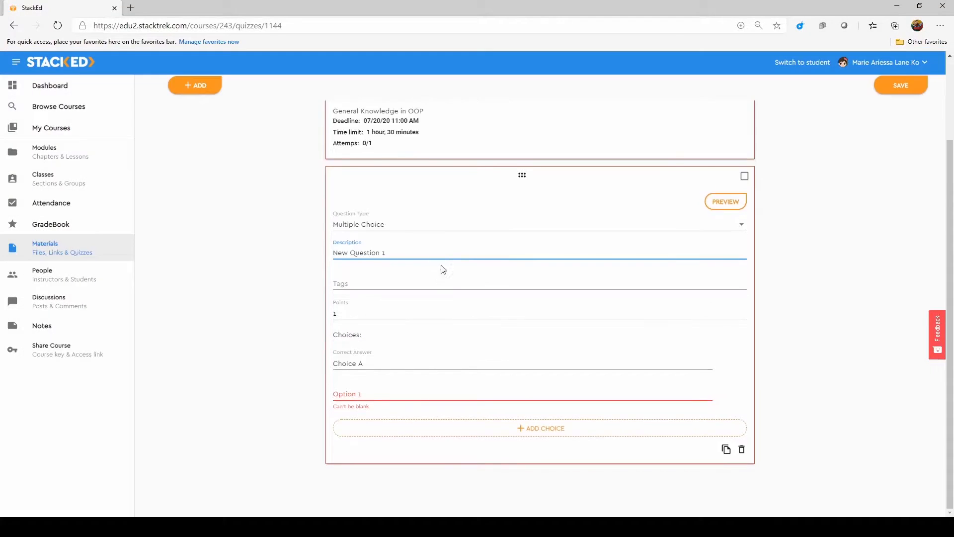
pyautogui.click(415, 227)
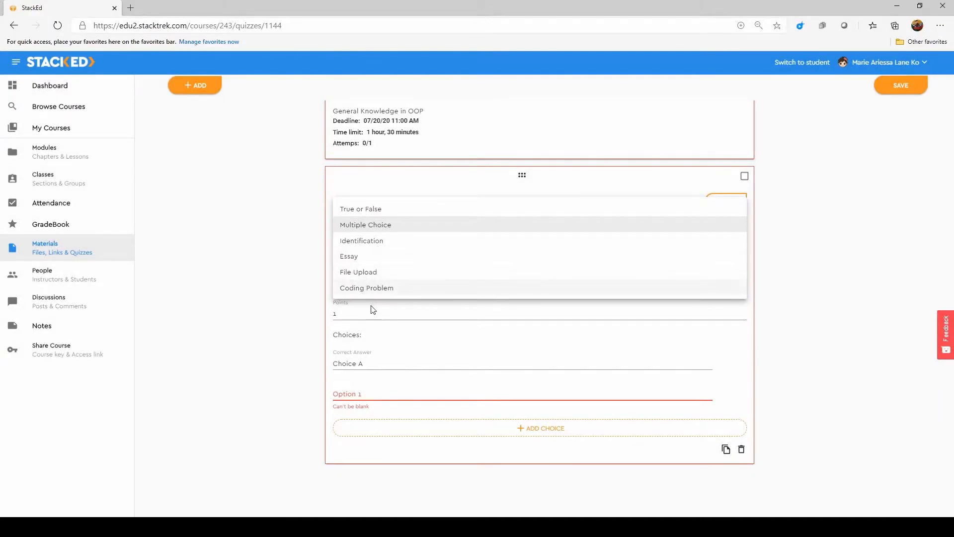
pyautogui.click(403, 307)
pyautogui.click(400, 256)
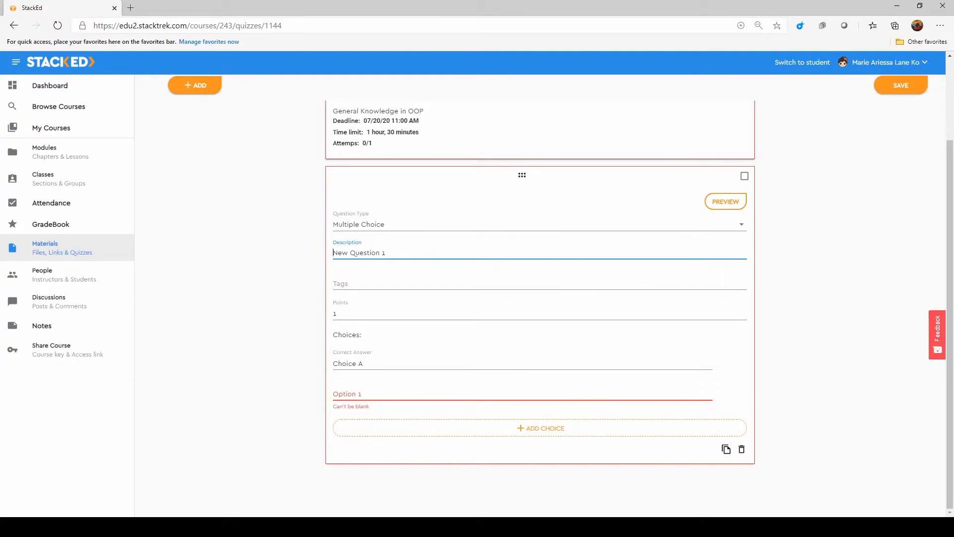
# Set the question text to "Which of the following best defines a class?" and tag it OOP
pyautogui.click(403, 251)
pyautogui.hotkey('ctrl', 'a')
pyautogui.write('Which of the following best defines a class?')
pyautogui.click(374, 282)
pyautogui.write('Gene')
pyautogui.press('BackSpace')
pyautogui.press('BackSpace')
pyautogui.press('BackSpace')
pyautogui.press('BackSpace')
pyautogui.write('OOP')
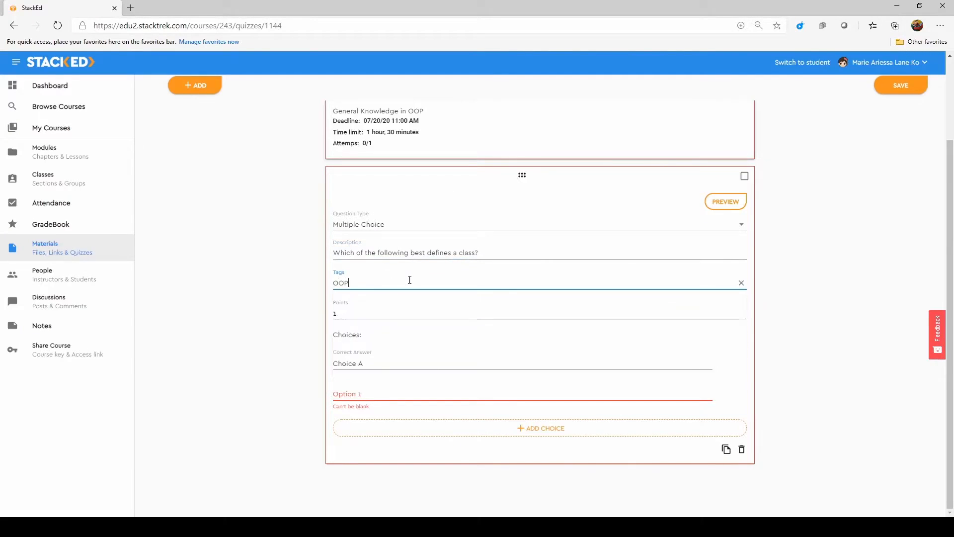
# Fill in the choices: correct answer "Instance of an object", plus "Parent of an object", "Blueprint of an object" and "Scope of an object"
pyautogui.click(375, 363)
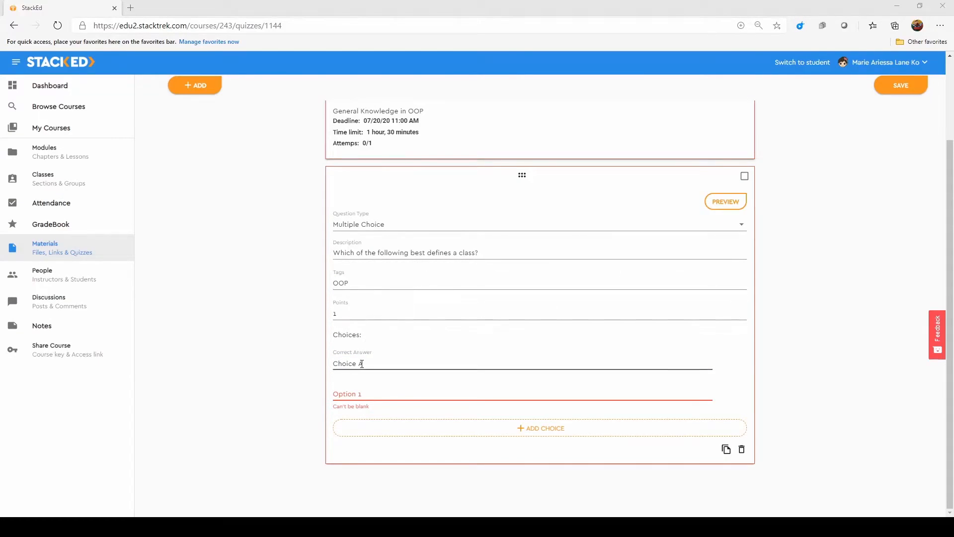
pyautogui.click(388, 363)
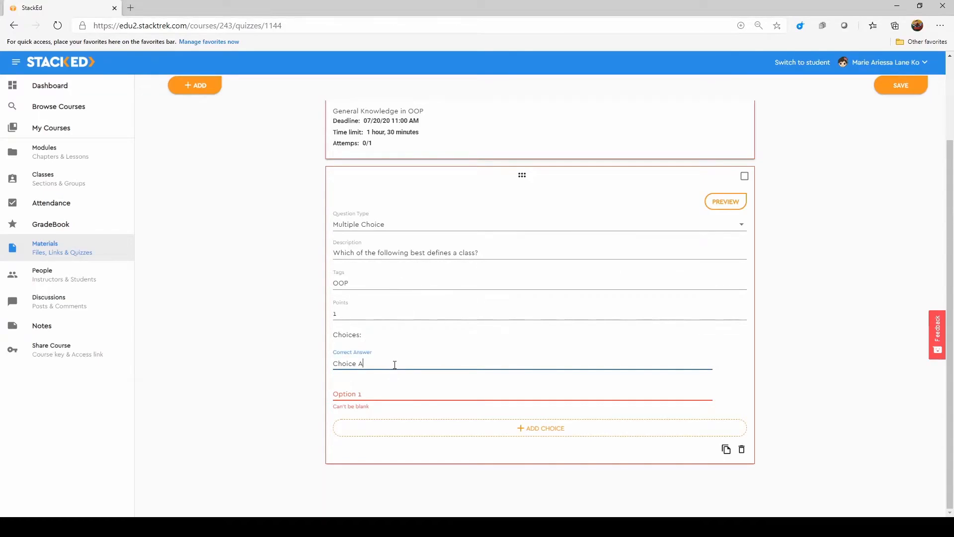
pyautogui.click(389, 393)
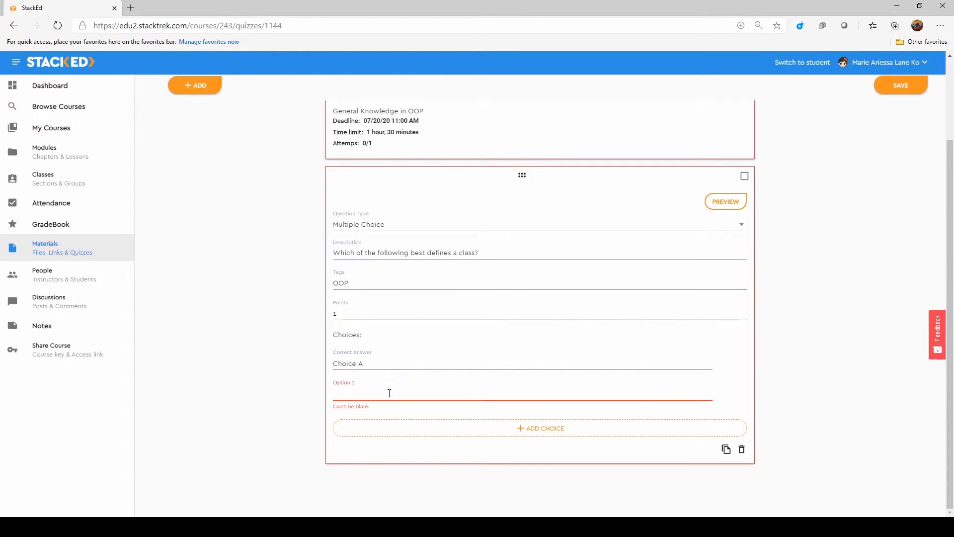
pyautogui.write('Parent of an object')
pyautogui.click(498, 430)
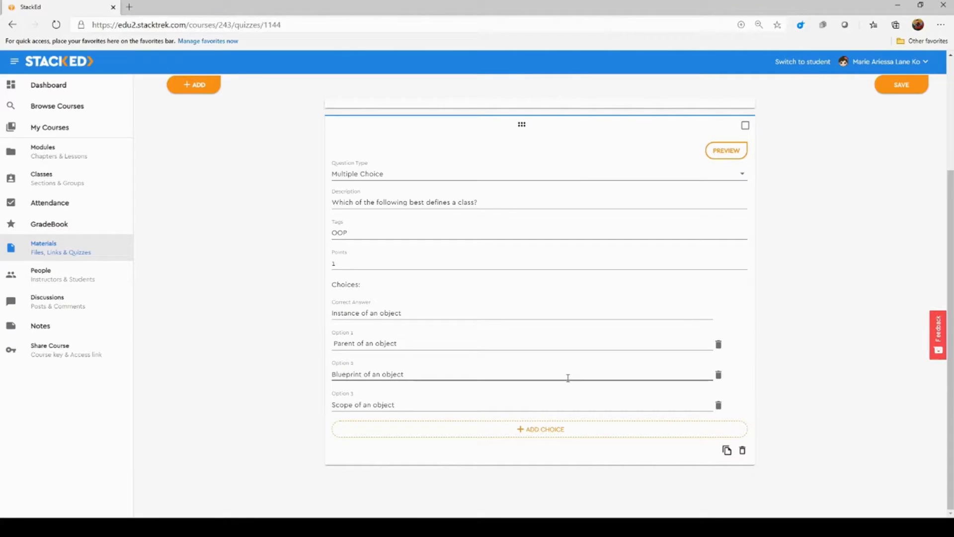
# Add a second question to the quiz and set its type to Identification
pyautogui.click(201, 86)
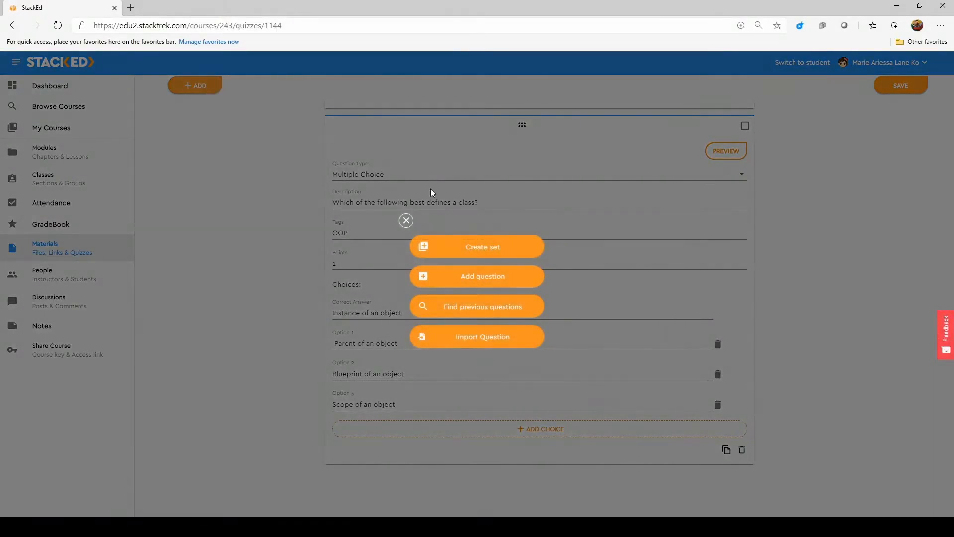
pyautogui.click(502, 277)
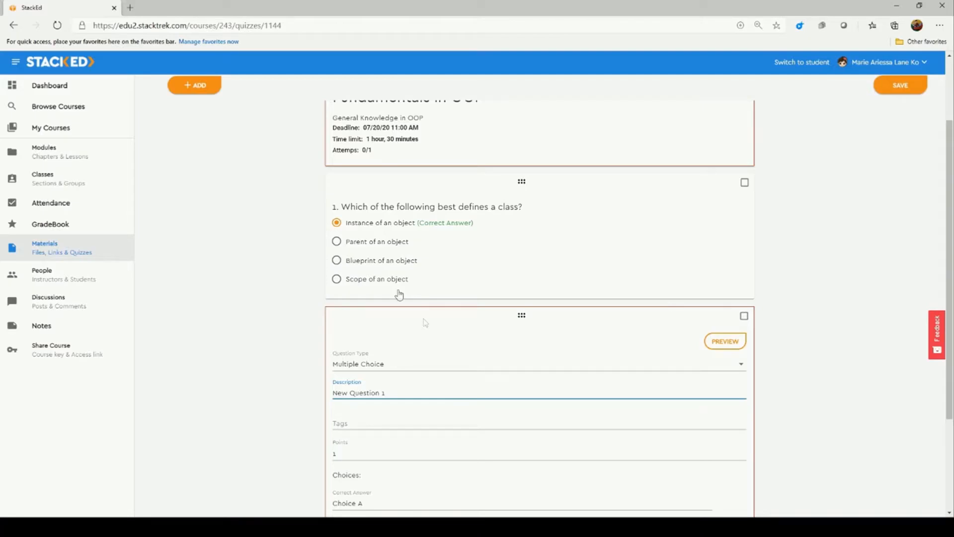
pyautogui.scroll(-3, 425, 323)
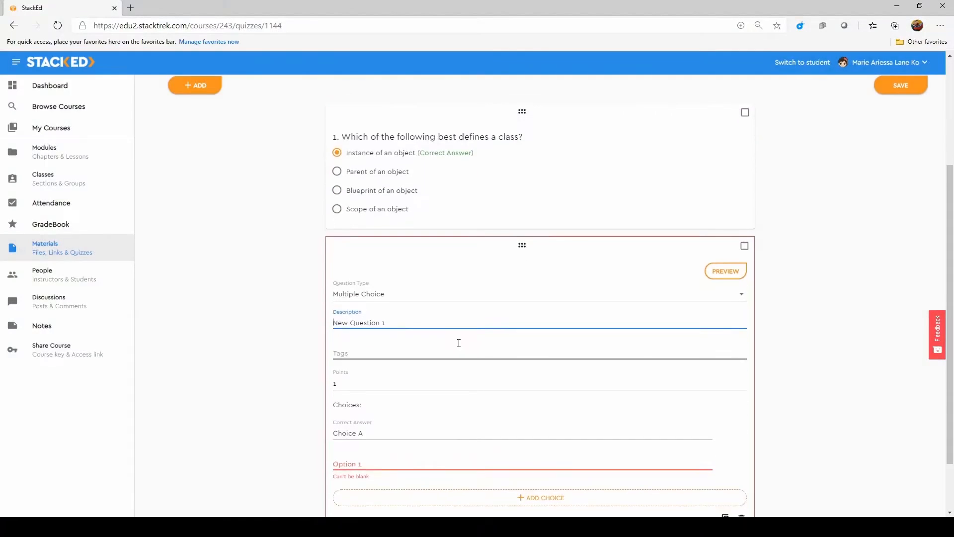
pyautogui.click(413, 228)
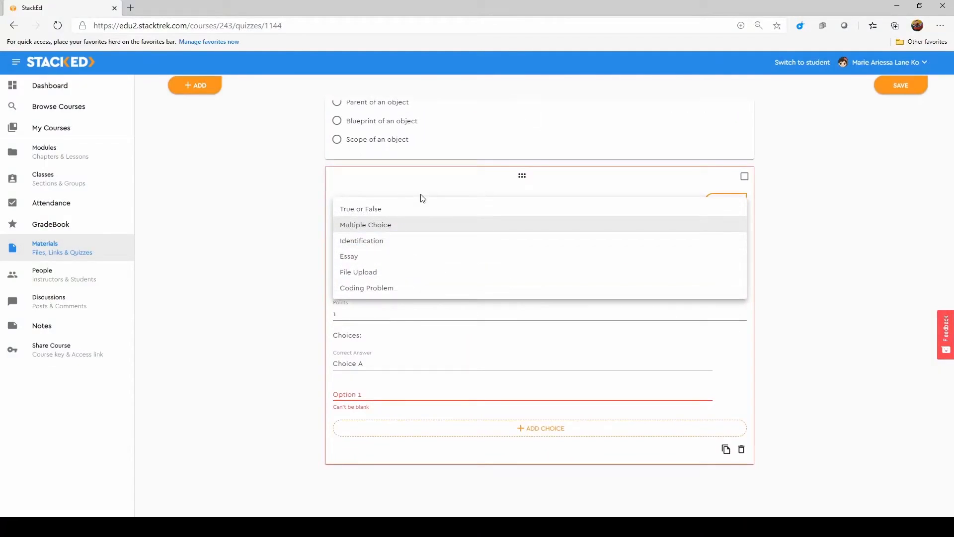
pyautogui.click(414, 241)
# Set the second question's text to "Who invented OOP?" and tag it OOP
pyautogui.write('Who invented OOP')
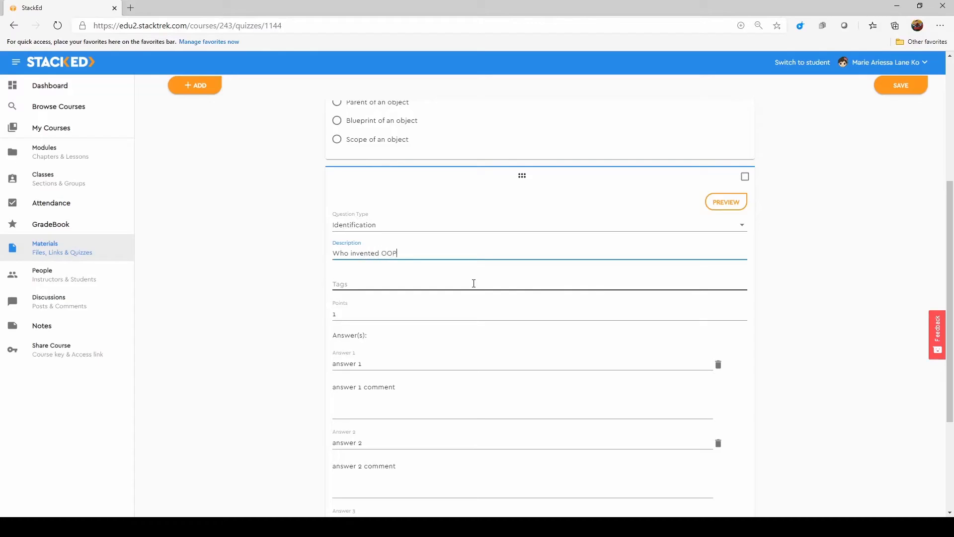
pyautogui.write('?')
pyautogui.click(471, 282)
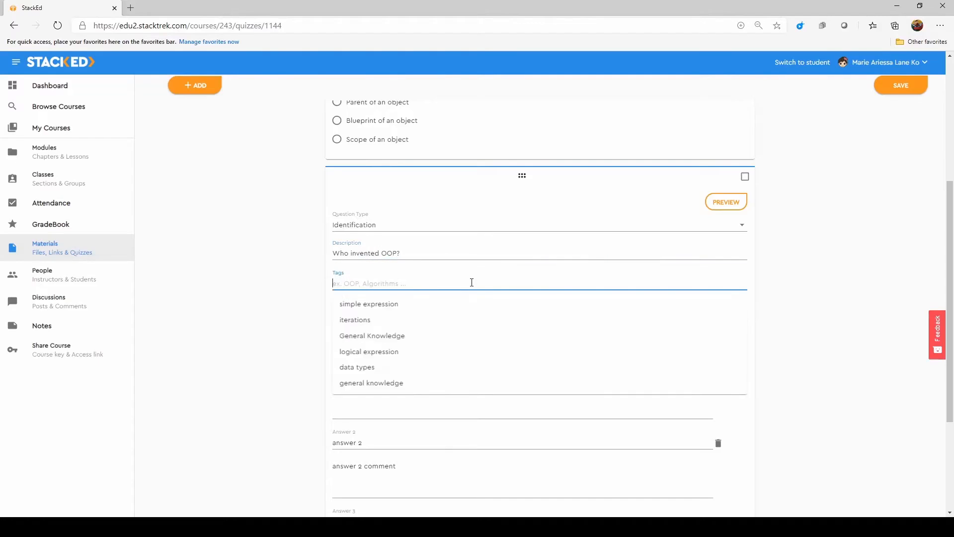
pyautogui.write('OOP')
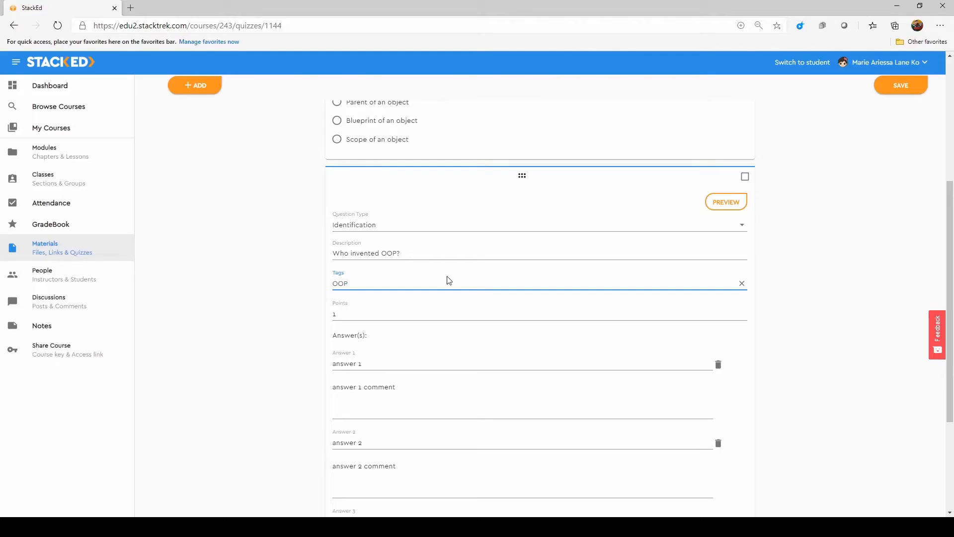
# Replace the second question's first answer with "Alan Kay"
pyautogui.tripleClick(382, 363)
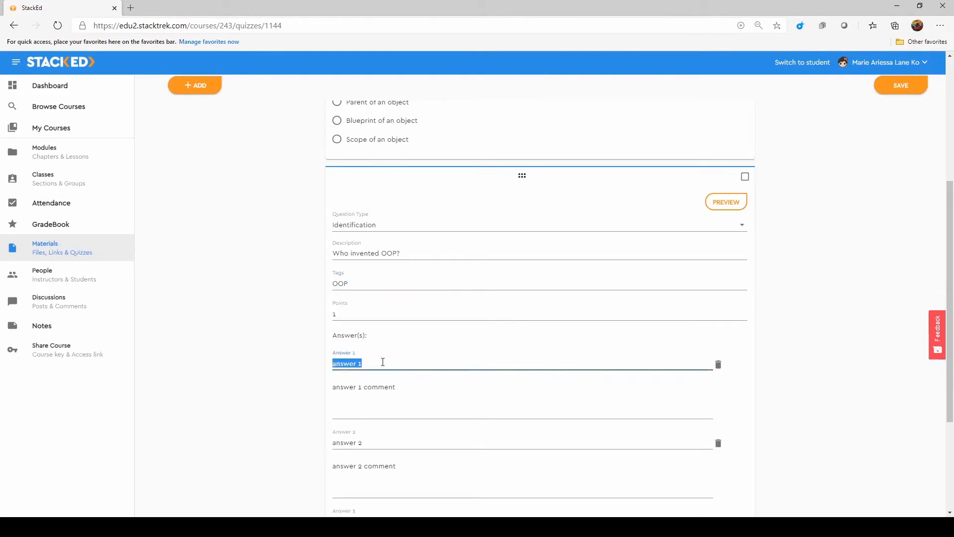
pyautogui.press('BackSpace')
pyautogui.click(788, 245)
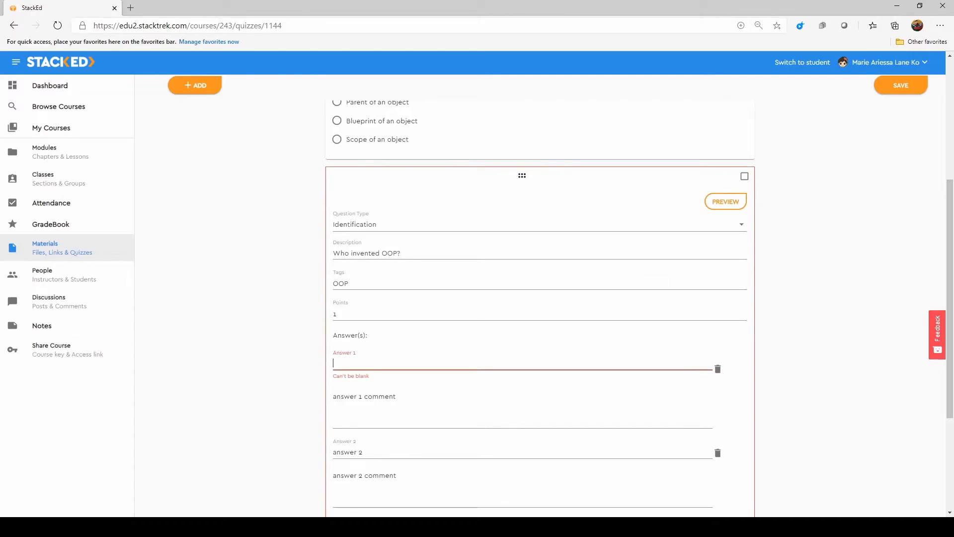
pyautogui.hotkey('alt', 'Tab')
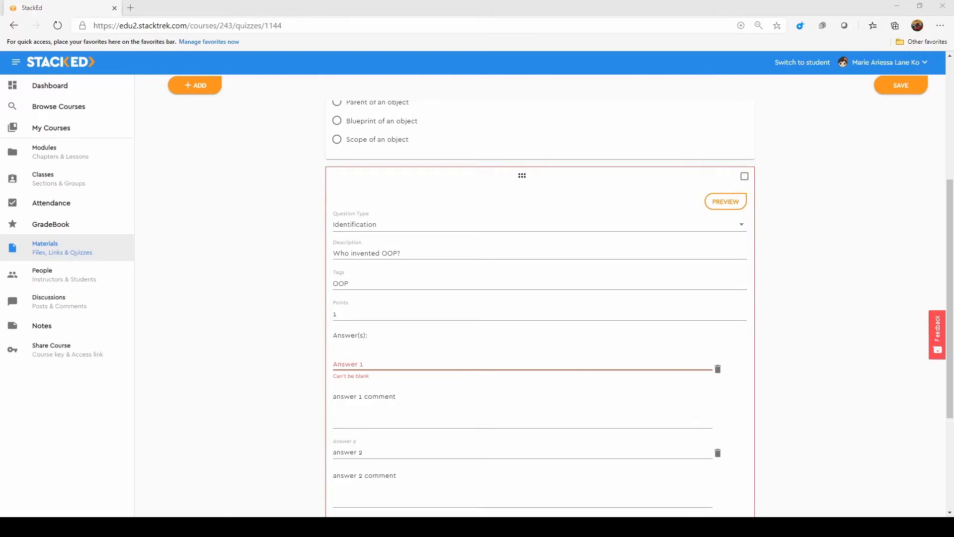
pyautogui.click(404, 412)
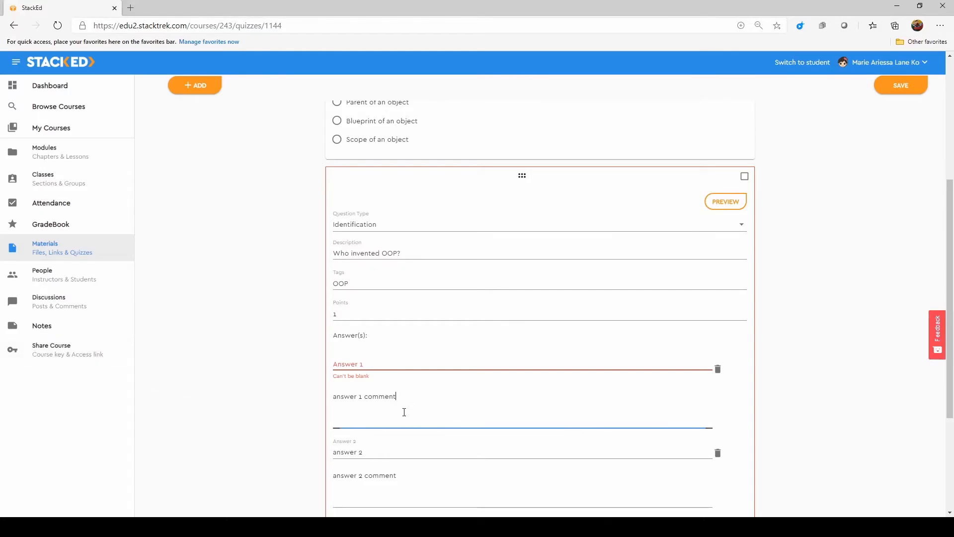
pyautogui.click(375, 363)
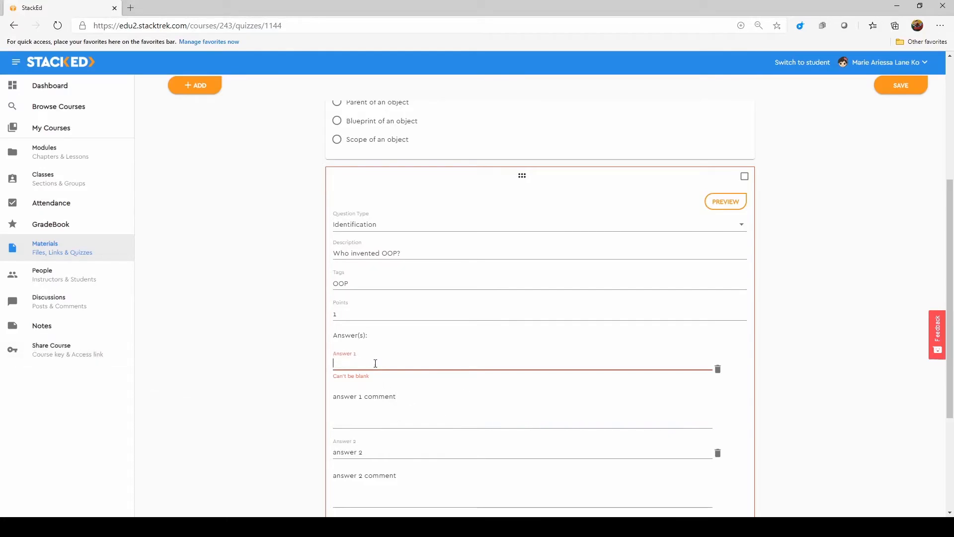
pyautogui.write('Alan Kay')
# Paste an explanation that Alan Kay invented OOP into the first answer's comment and delete the leftover placeholder text
pyautogui.click(432, 410)
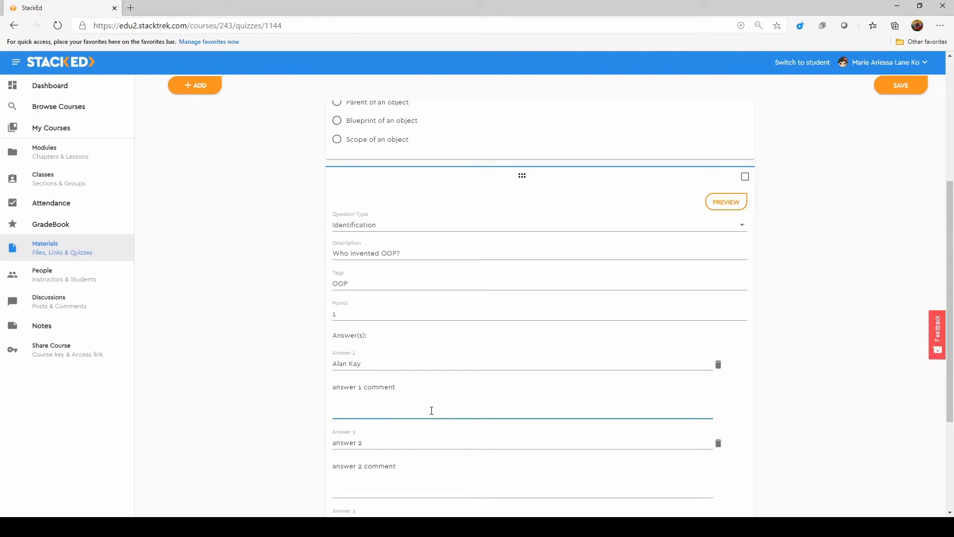
pyautogui.write('Alan Kay invented OOP, Andrea Ferro was a part of SmallTalk Development. Dennis invented C++ and Adele Goldberg was in team to develop SmallTalk but Alan actually had got rewarded for OOP.')
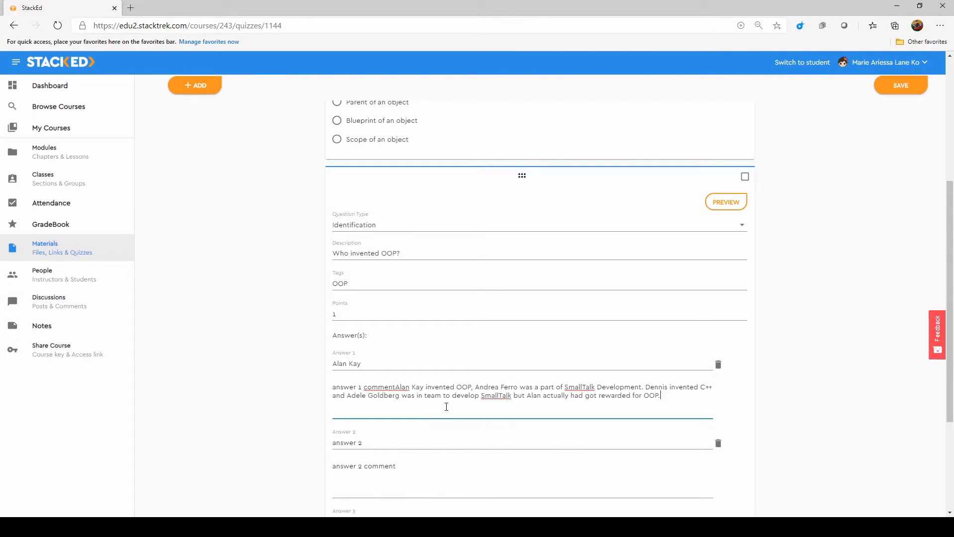
pyautogui.click(402, 388)
pyautogui.press('BackSpace')
pyautogui.press('BackSpace')
pyautogui.press('BackSpace')
pyautogui.press('BackSpace')
pyautogui.press('BackSpace')
pyautogui.press('BackSpace')
pyautogui.press('BackSpace')
pyautogui.press('BackSpace')
pyautogui.press('BackSpace')
pyautogui.press('BackSpace')
pyautogui.press('BackSpace')
pyautogui.press('BackSpace')
pyautogui.press('BackSpace')
pyautogui.press('BackSpace')
pyautogui.press('BackSpace')
pyautogui.press('BackSpace')
# Add a third question to the quiz and set its type to True or False
pyautogui.scroll(-3, 391, 387)
pyautogui.click(194, 85)
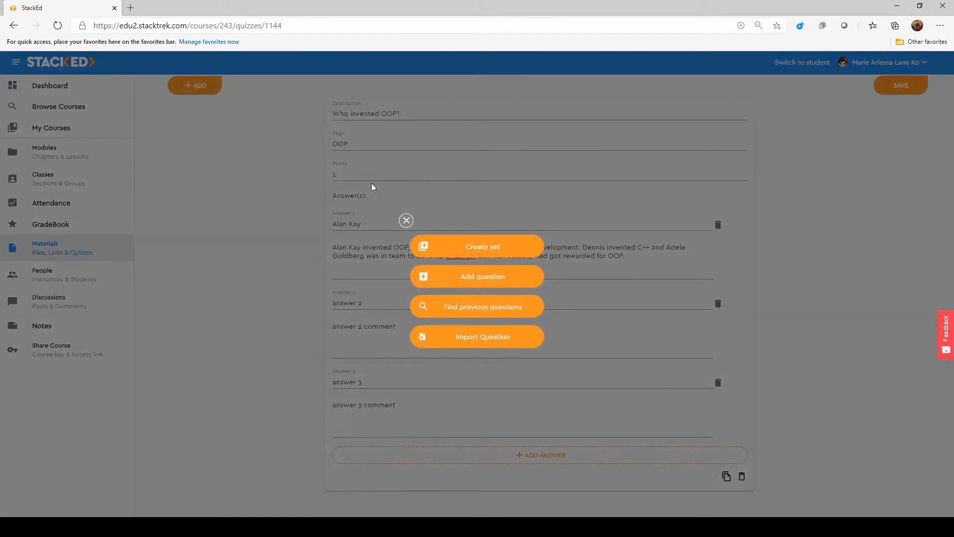
pyautogui.click(511, 278)
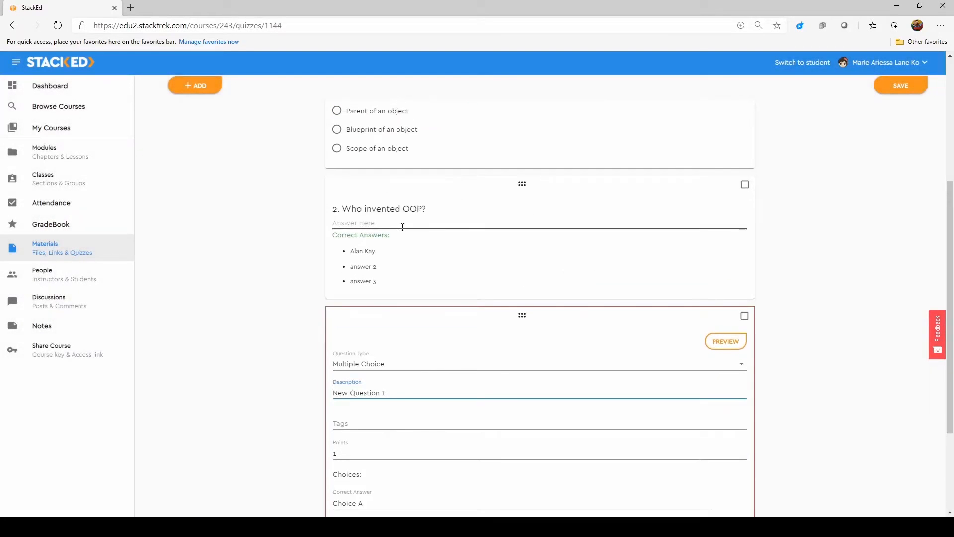
pyautogui.scroll(-3, 433, 310)
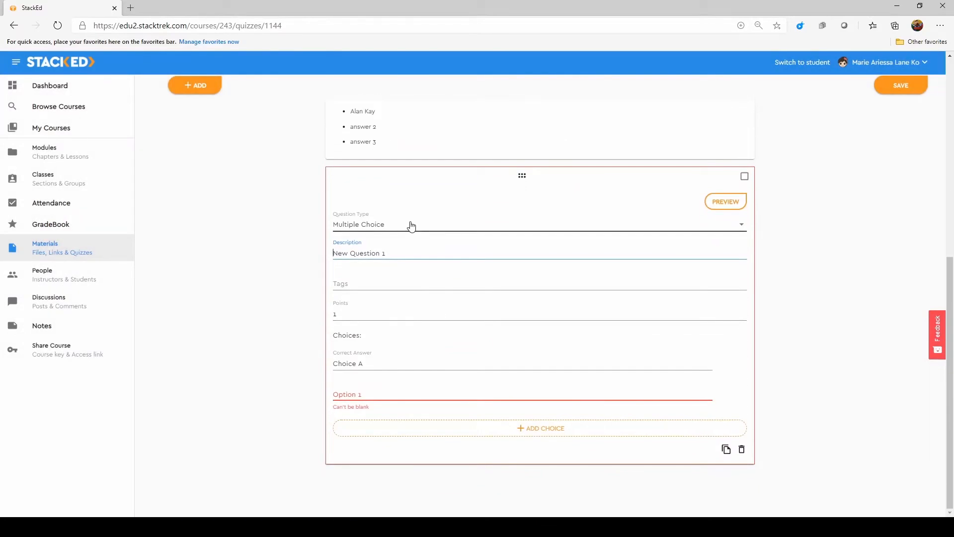
pyautogui.click(415, 224)
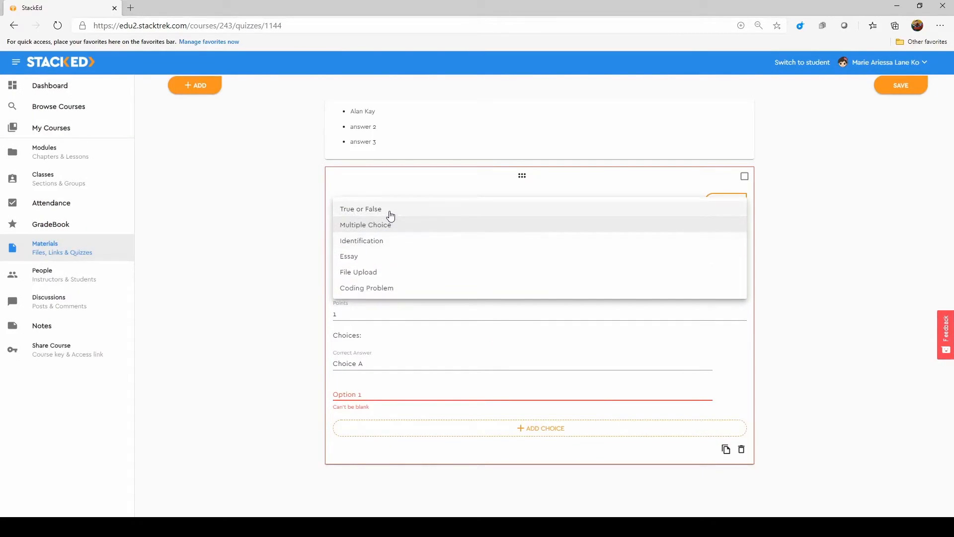
pyautogui.click(396, 214)
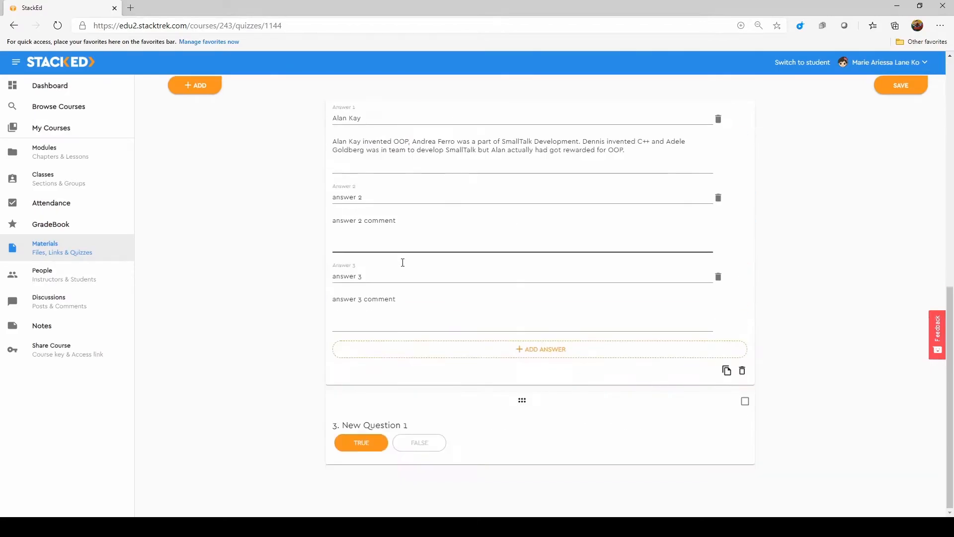
# Set the third question's text to "OOP stands for "Object Oriented Programming"?" and tag it OOP
pyautogui.click(396, 317)
pyautogui.write('OOP stands for "Object"')
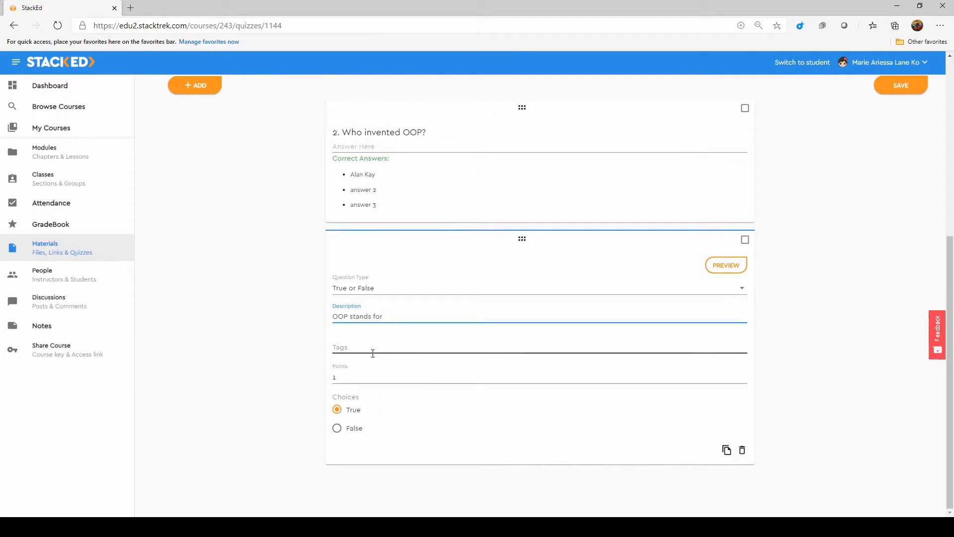
pyautogui.write(' Oriented Programming')
pyautogui.press('End')
pyautogui.write('?')
pyautogui.click(373, 353)
pyautogui.write('OOP')
# Add a fourth Essay question with the text "What do you think is the advantage when using OOP"
pyautogui.scroll(5, 469, 414)
pyautogui.scroll(-5, 469, 414)
pyautogui.click(469, 414)
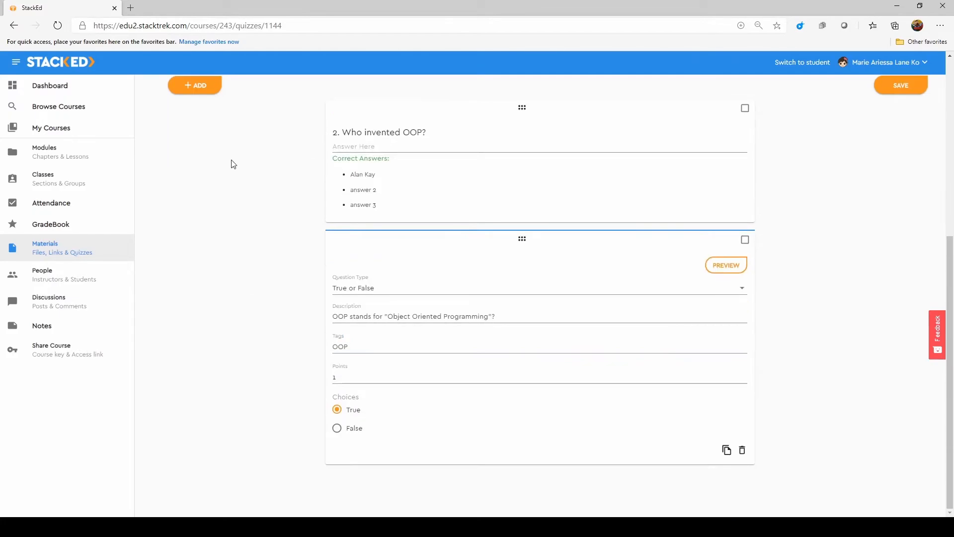
pyautogui.write('ing OOP')
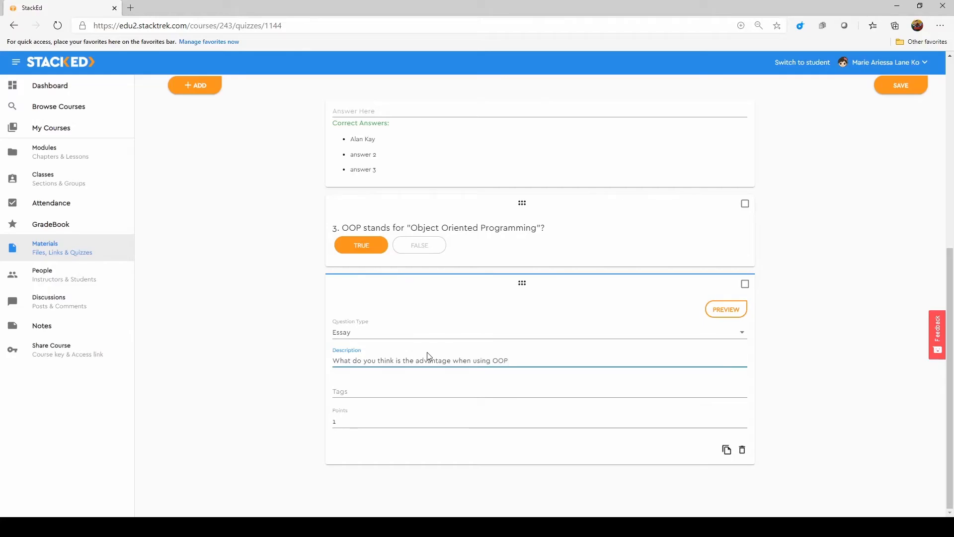
# Tag the fourth question OOP and set its points to 10
pyautogui.click(410, 390)
pyautogui.write('O')
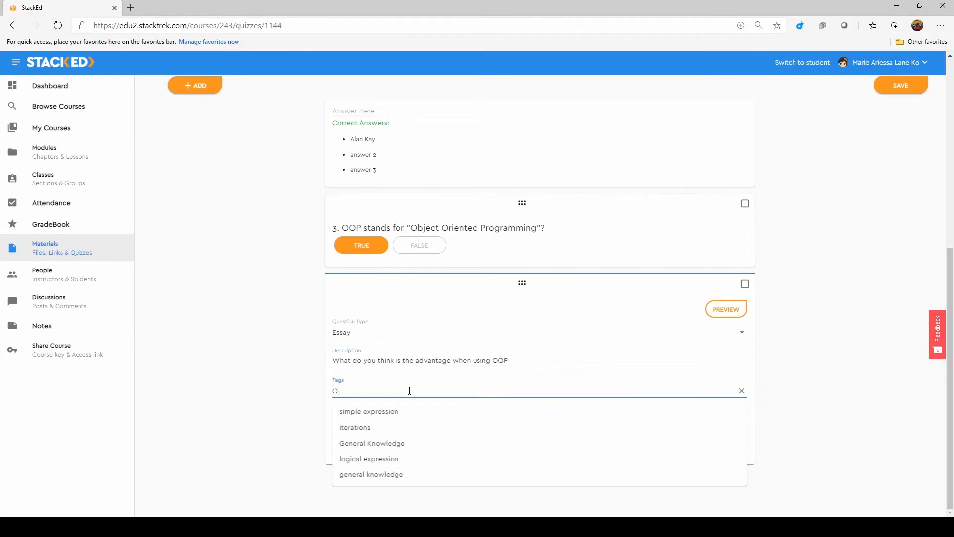
pyautogui.write('OP')
pyautogui.click(351, 417)
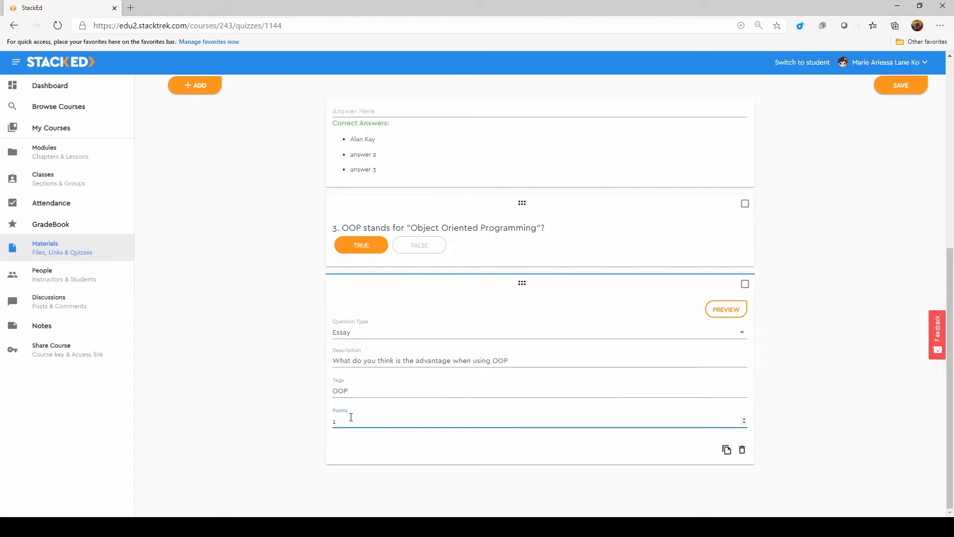
pyautogui.write('0')
# Add a fifth question to the quiz and set its type to File Upload
pyautogui.scroll(7, 313, 323)
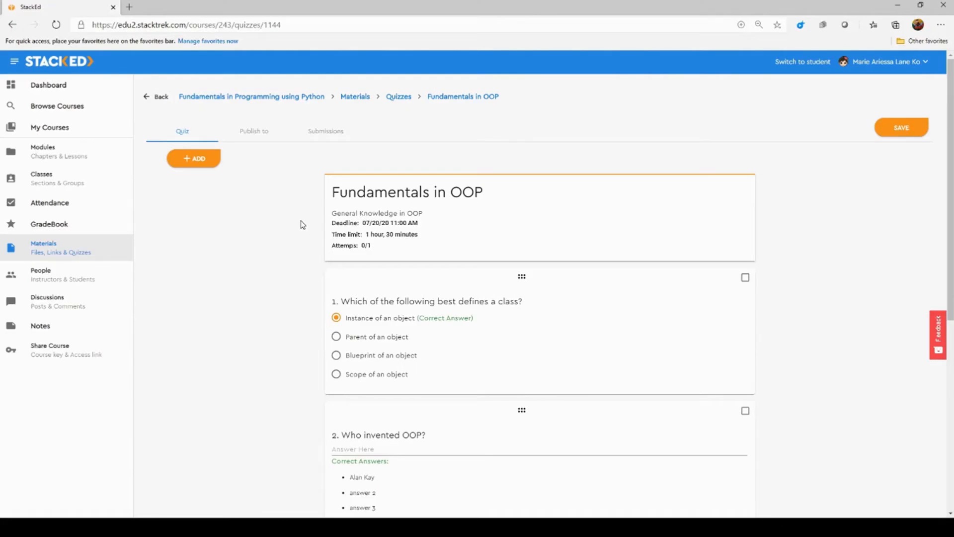
pyautogui.scroll(-2, 241, 258)
pyautogui.scroll(2, 208, 145)
pyautogui.click(211, 160)
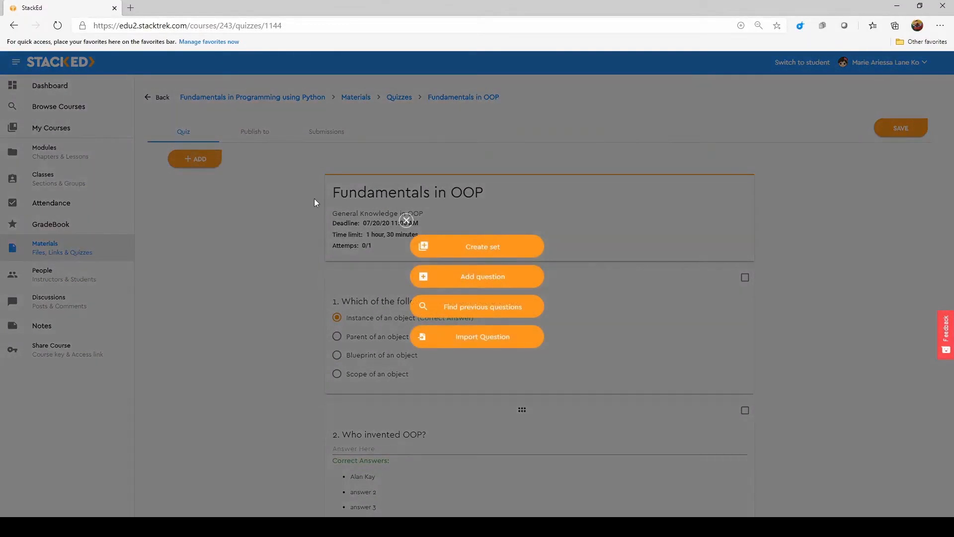
pyautogui.click(476, 287)
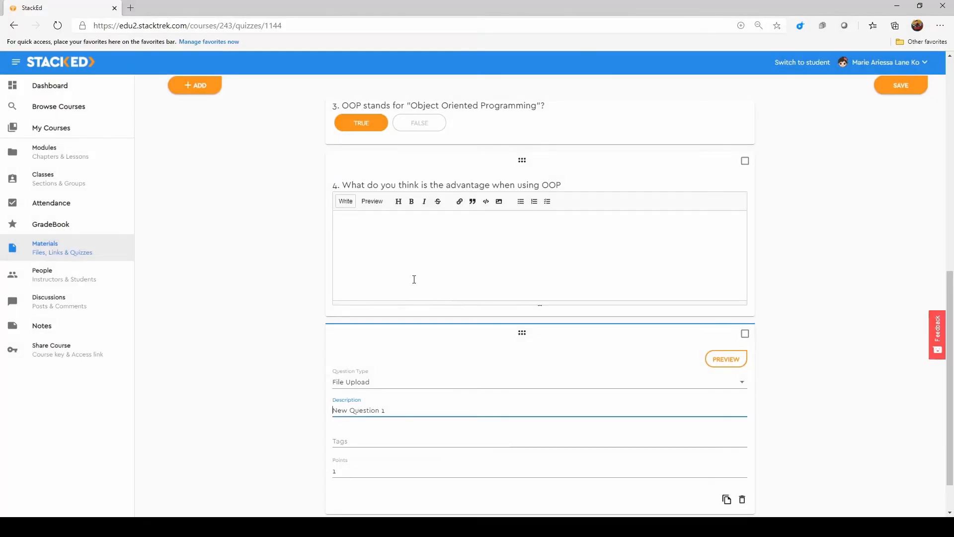
# Set the fifth question's text to "Upload your first ever code using OOP"
pyautogui.scroll(-1, 428, 338)
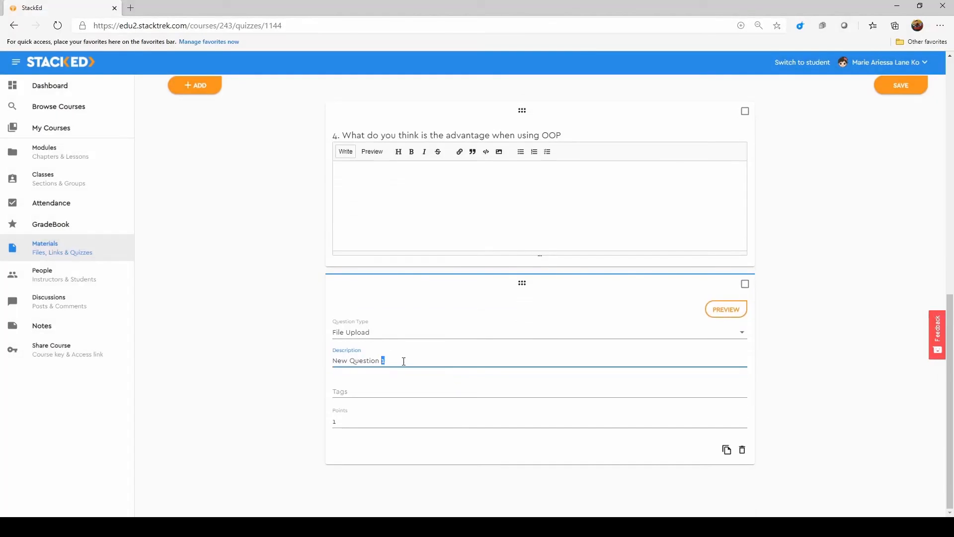
pyautogui.tripleClick(370, 361)
pyautogui.press('BackSpace')
pyautogui.write('Upload your first ever code using OOP')
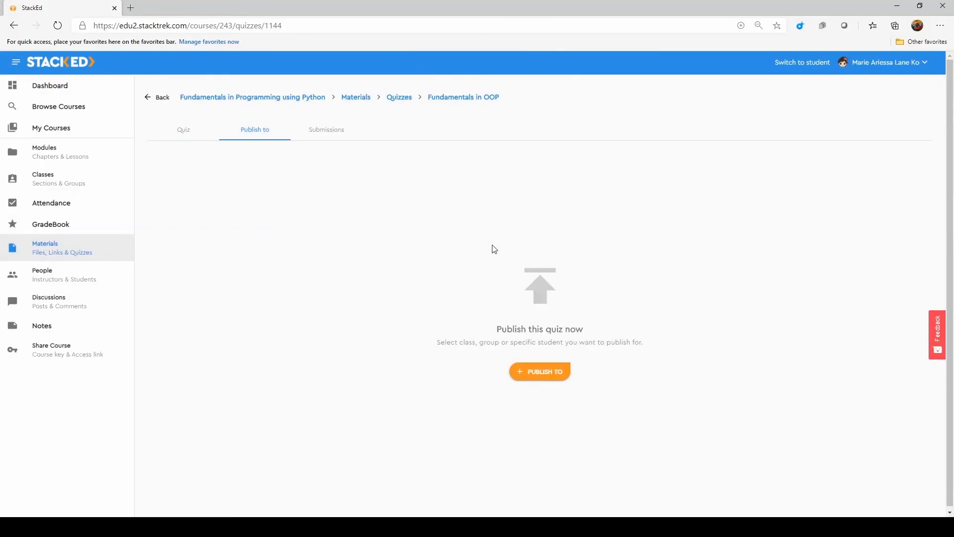
# Start publishing the quiz, selecting Class 1 and Currently Available availability
pyautogui.click(556, 377)
pyautogui.click(464, 230)
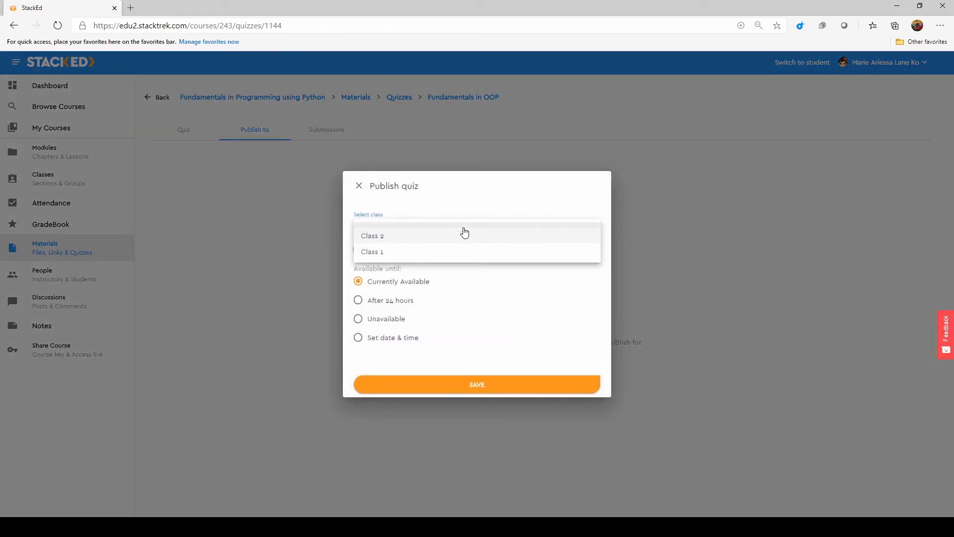
pyautogui.click(405, 253)
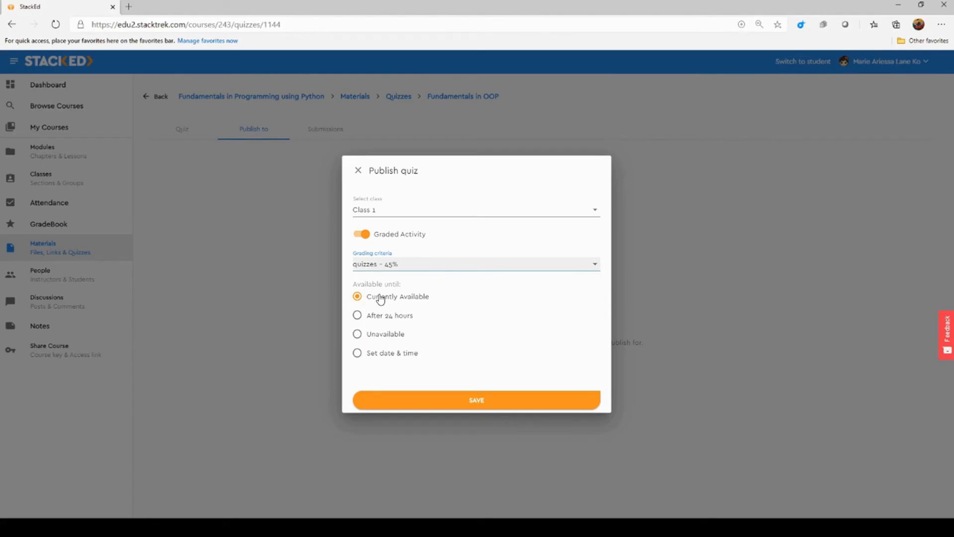
pyautogui.click(380, 299)
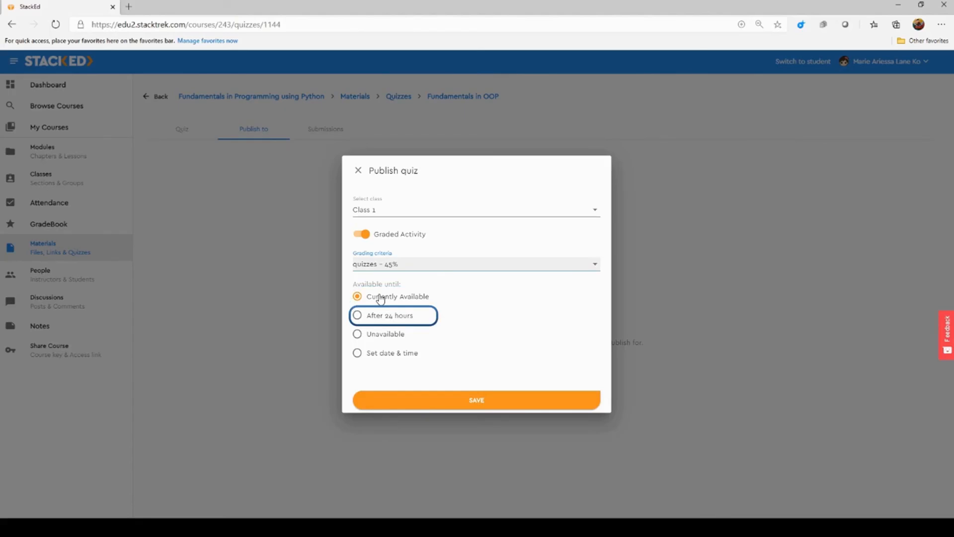
pyautogui.click(377, 353)
pyautogui.click(476, 287)
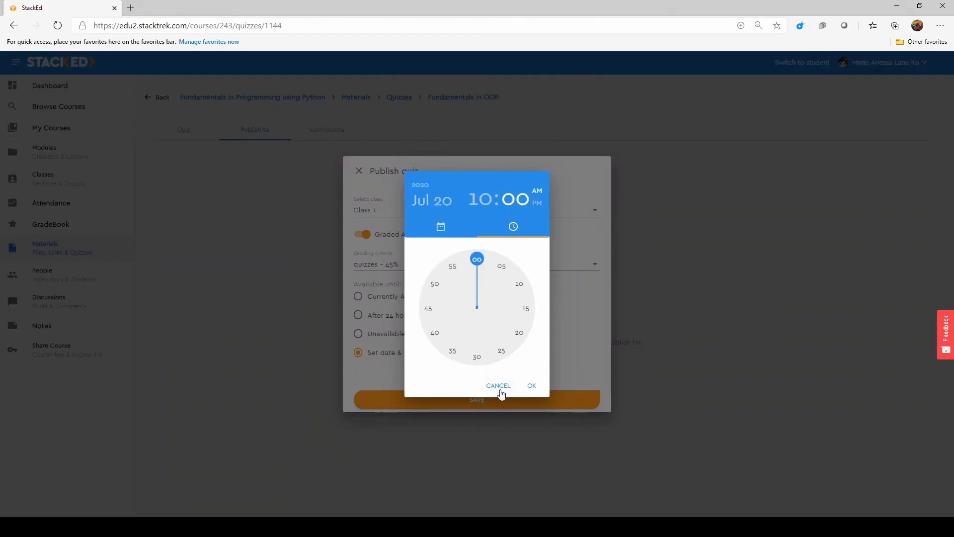
pyautogui.click(500, 384)
# Save the quiz's publication to Class 1 and review the Submissions and Publish to tabs
pyautogui.click(476, 406)
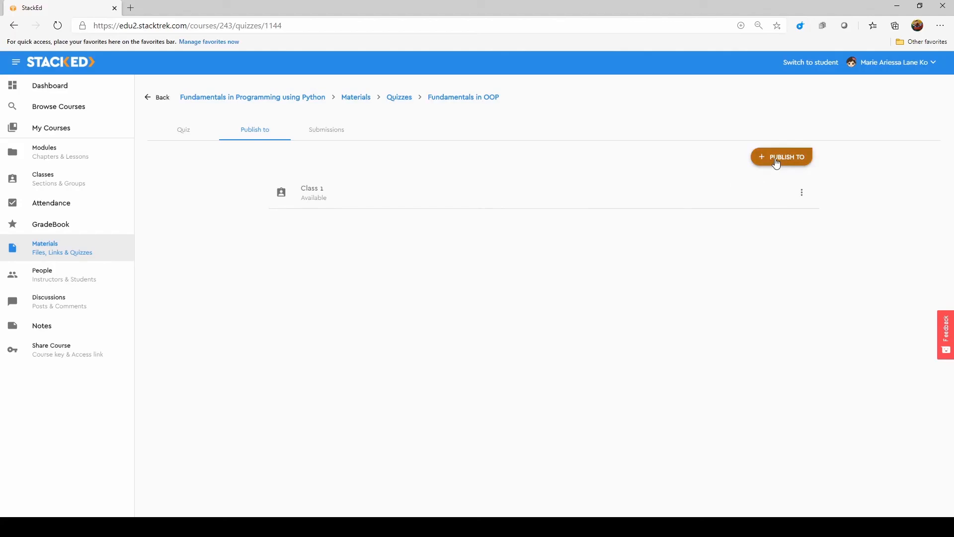
pyautogui.click(346, 135)
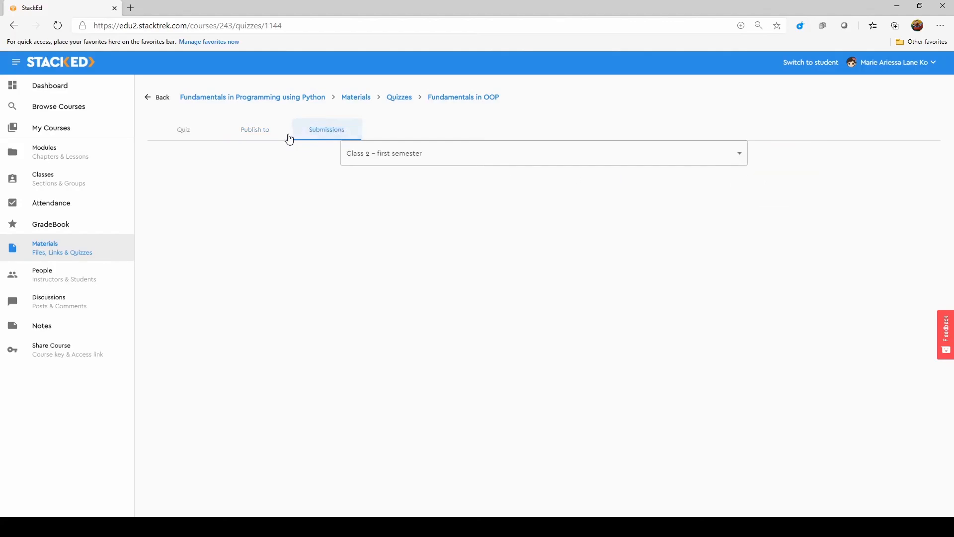
pyautogui.click(263, 132)
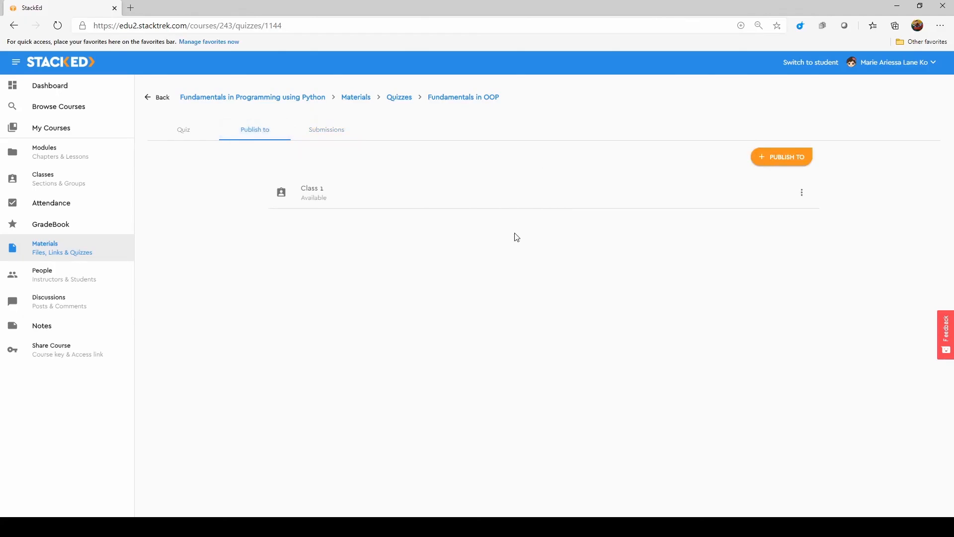